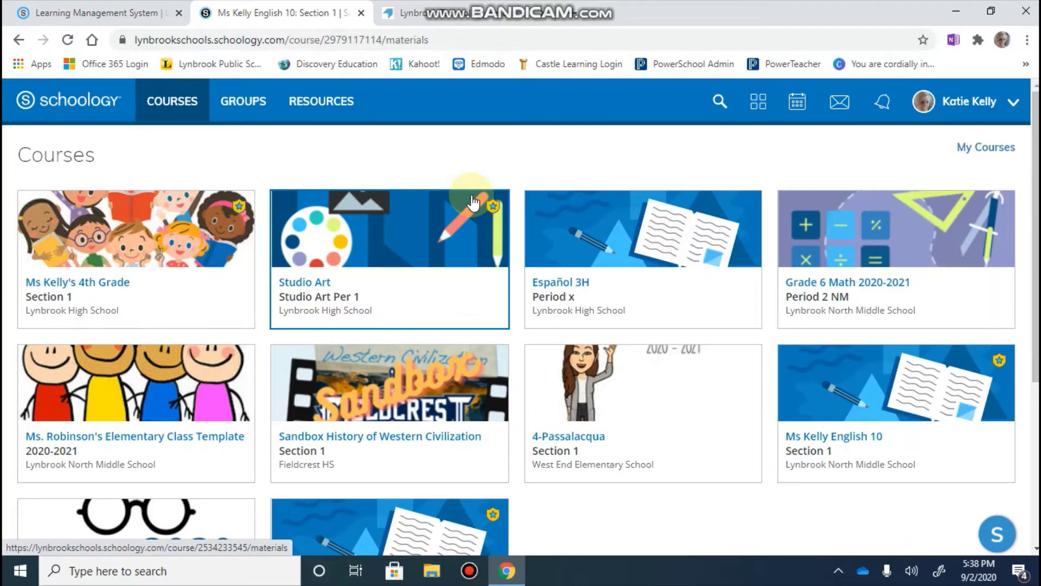
# - Open the OneNote Class Notebook tool in the 4th Grade Section 1 course
pyautogui.click(69, 292)
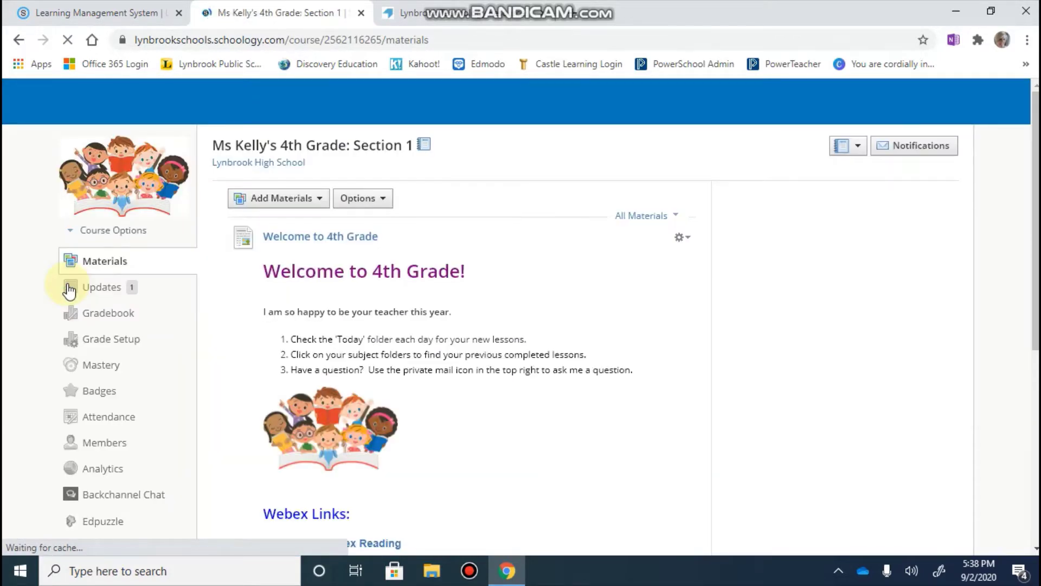
pyautogui.scroll(-3, 110, 442)
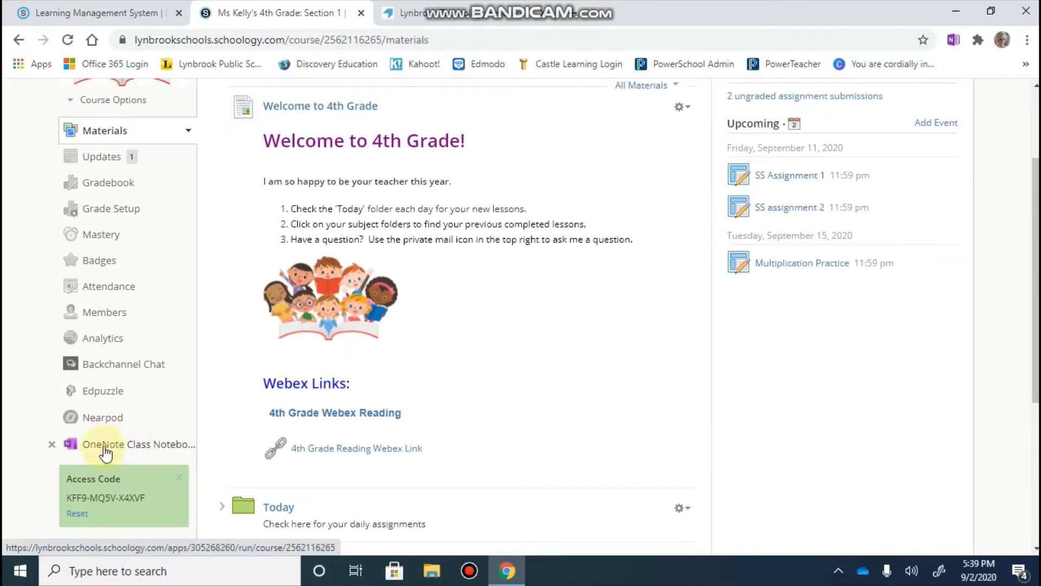
pyautogui.click(104, 446)
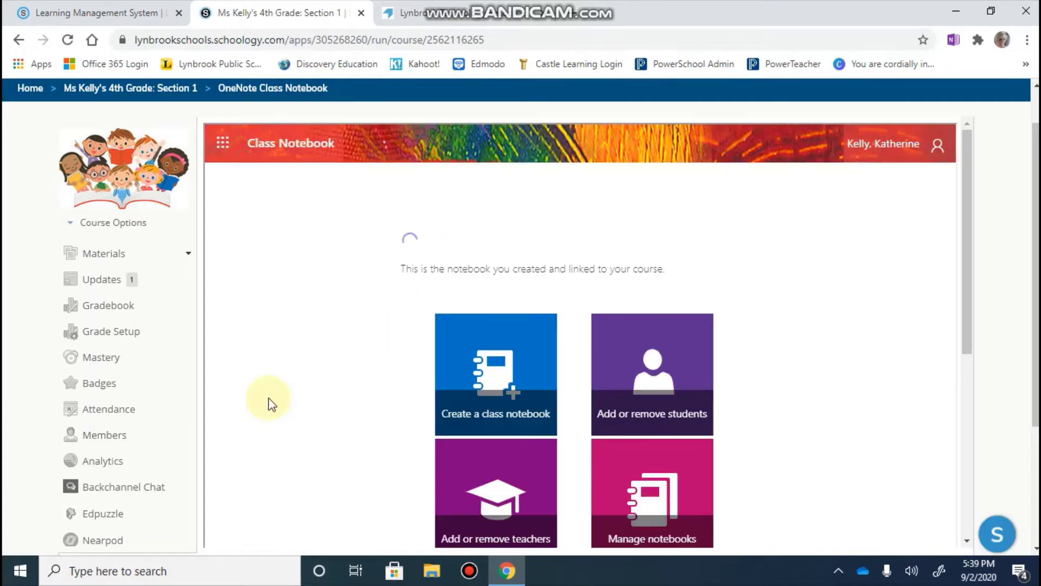
# - Examine the class notebook management options for the 4th Grade course and open its linked Class Notebook
pyautogui.scroll(-1, 158, 461)
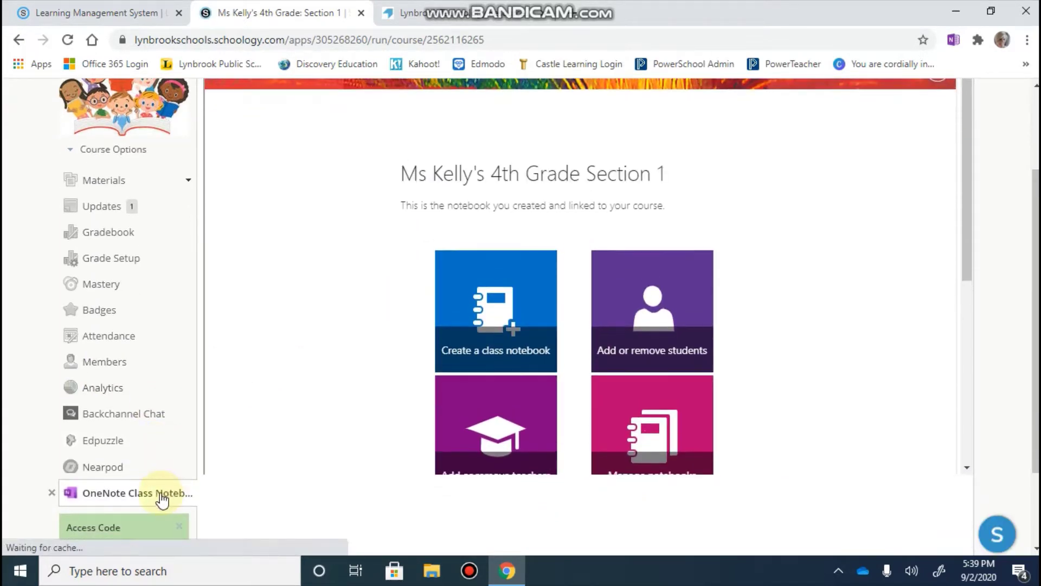
pyautogui.scroll(-1, 239, 485)
pyautogui.scroll(-1, 240, 485)
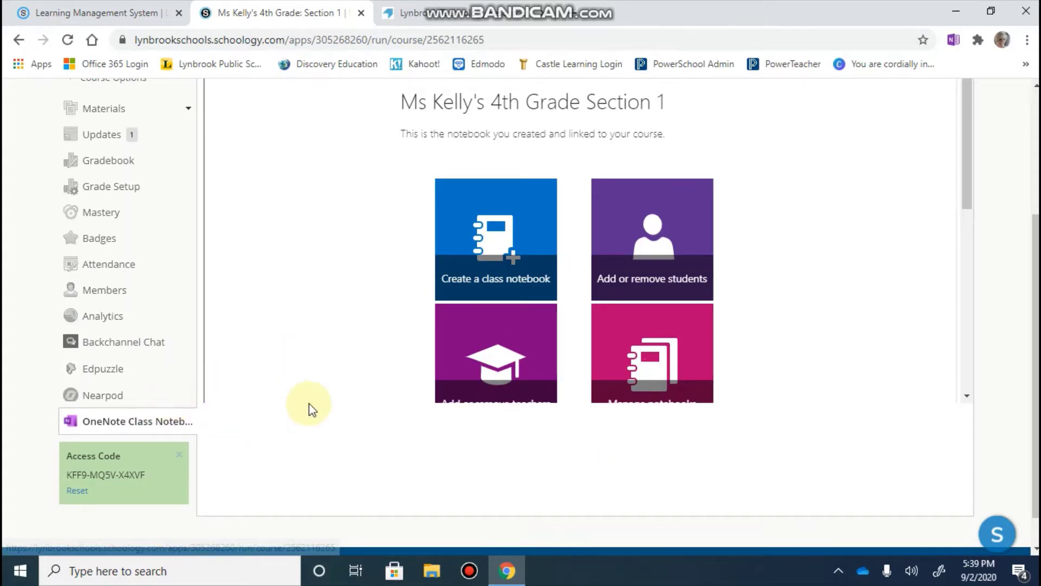
pyautogui.scroll(-1, 312, 410)
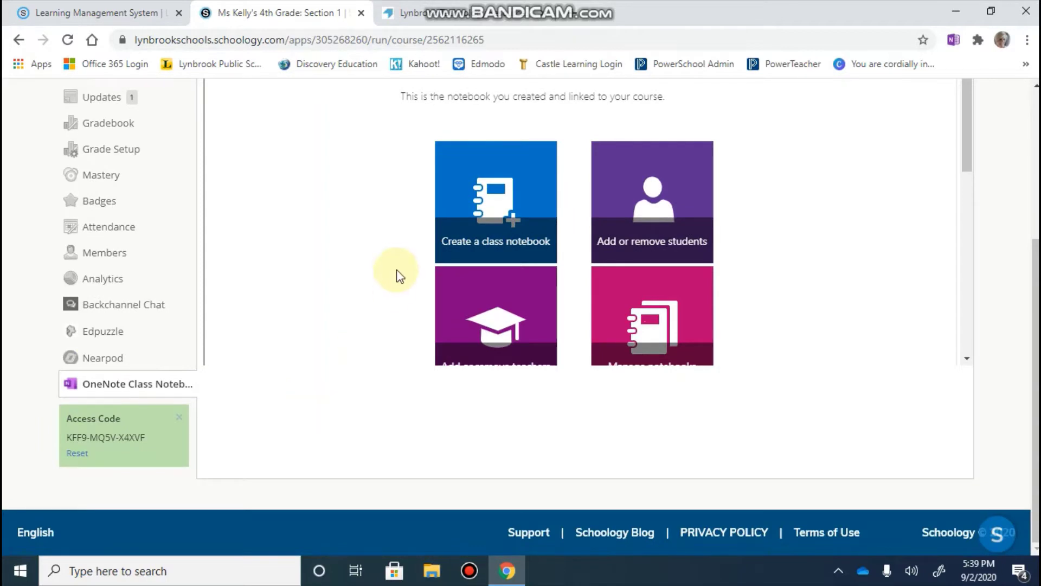
pyautogui.scroll(2, 396, 275)
pyautogui.scroll(-2, 395, 275)
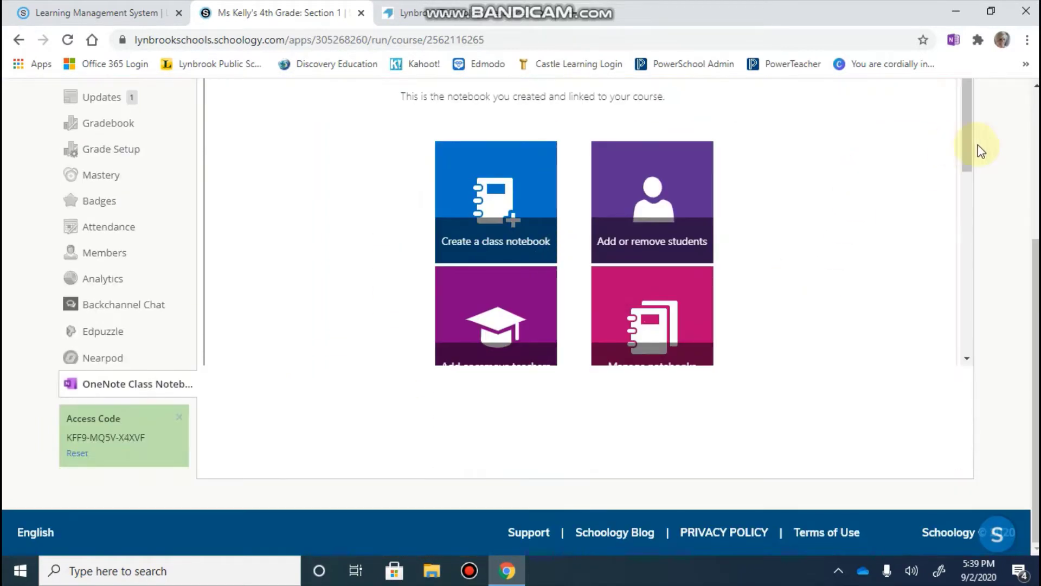
pyautogui.moveTo(968, 146); pyautogui.dragTo(969, 251)
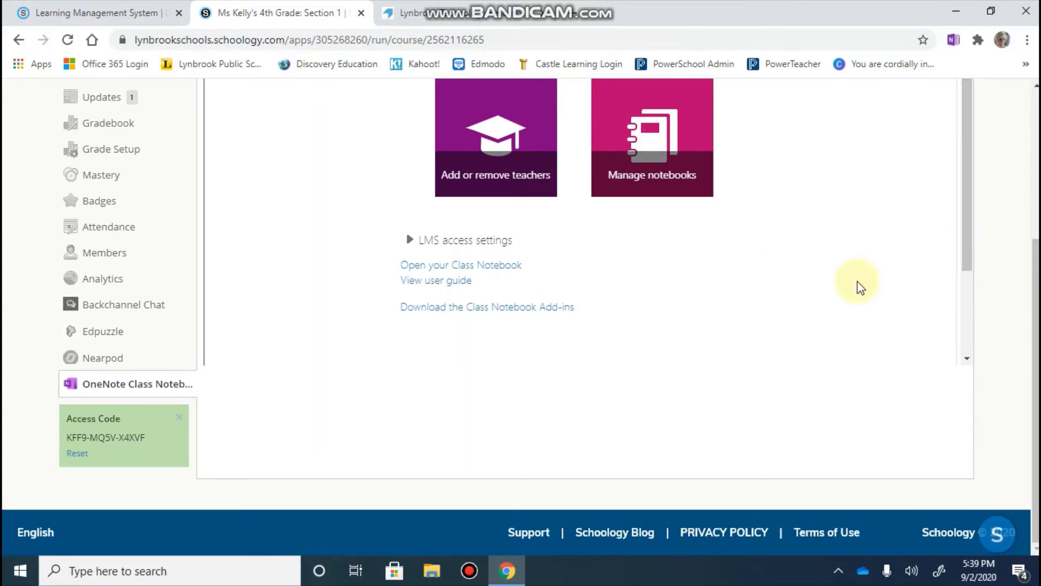
pyautogui.click(426, 271)
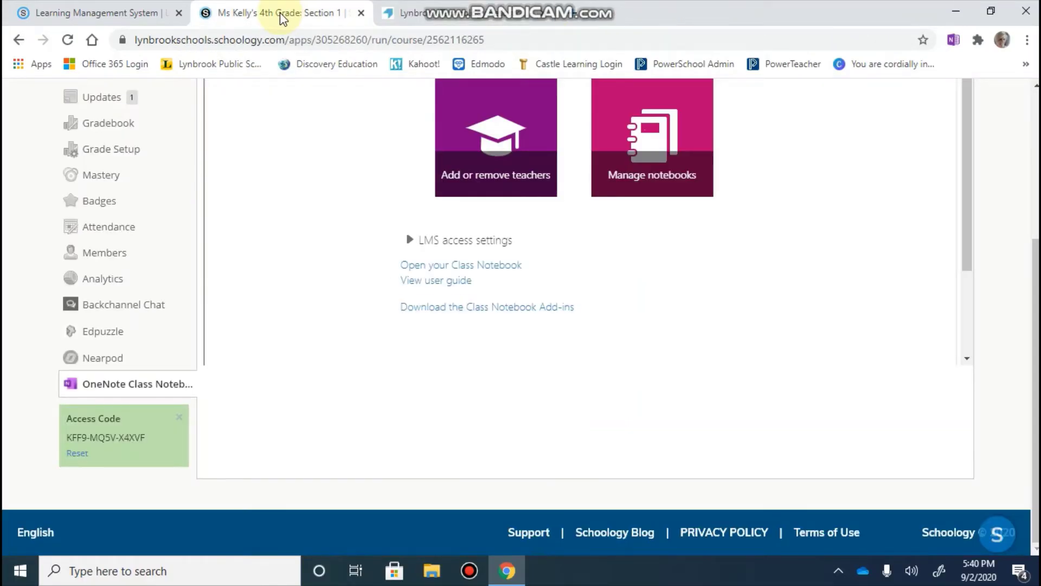
# - Return to the course list, open the English 10 Section 1 course and check which apps its course navigation includes
pyautogui.scroll(8, 288, 285)
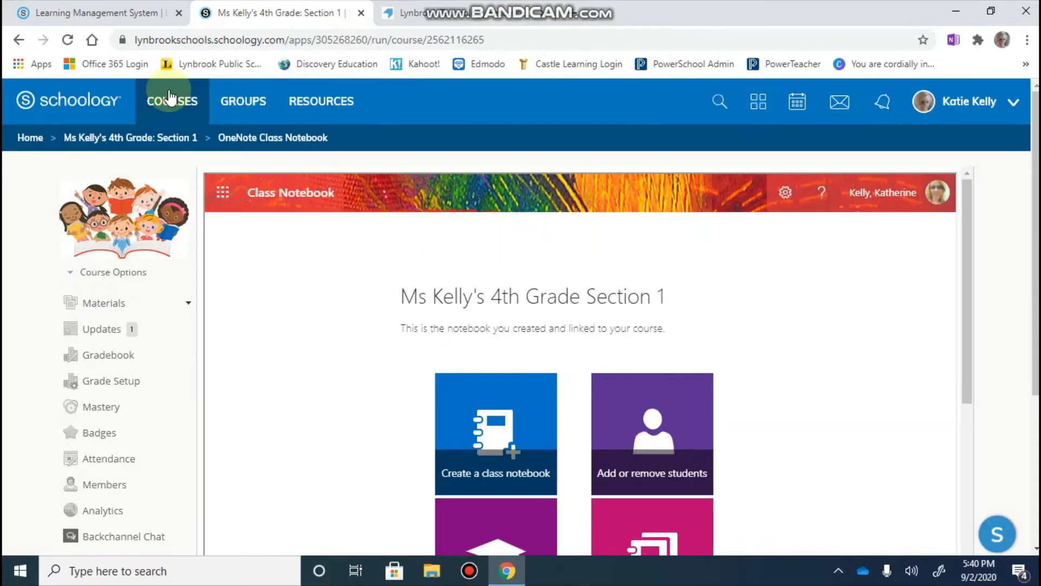
pyautogui.click(169, 98)
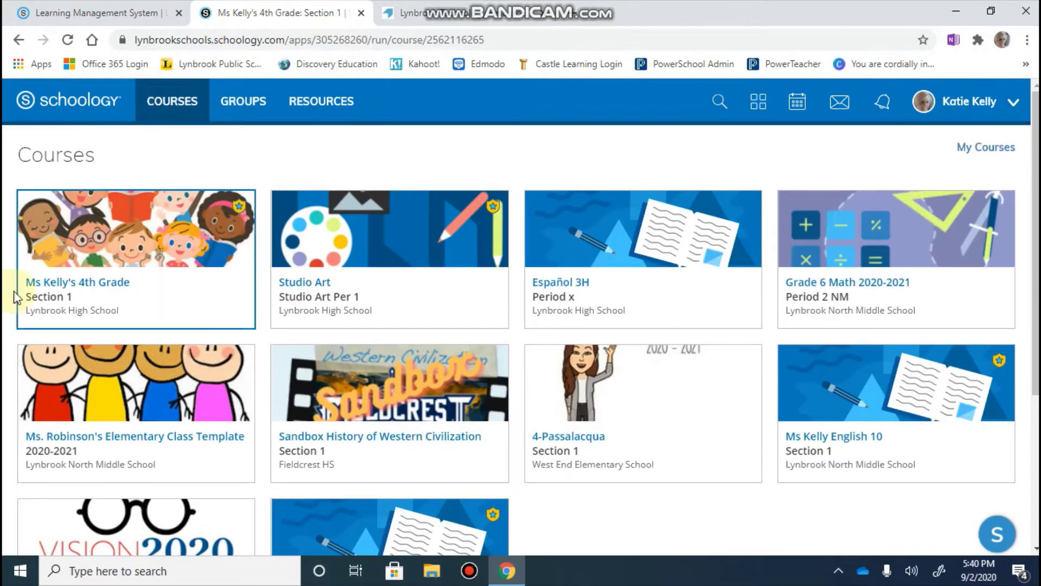
pyautogui.click(847, 465)
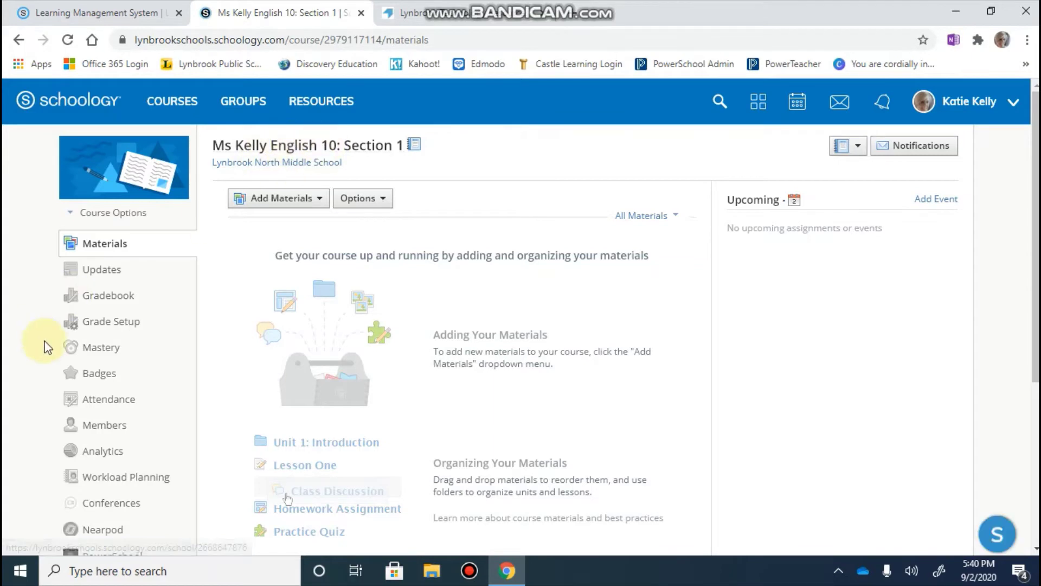
pyautogui.scroll(-2, 42, 344)
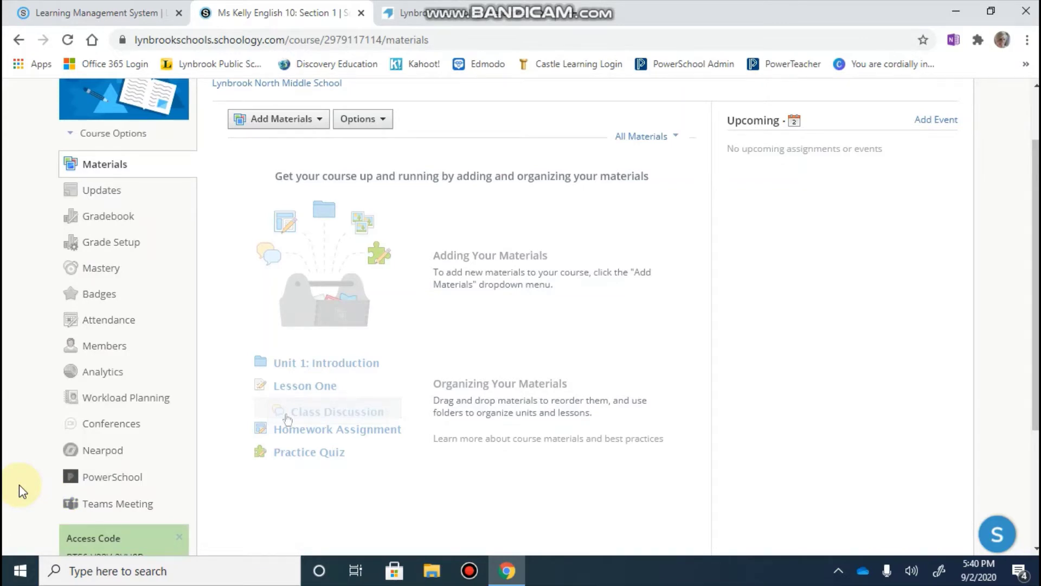
pyautogui.scroll(2, 19, 484)
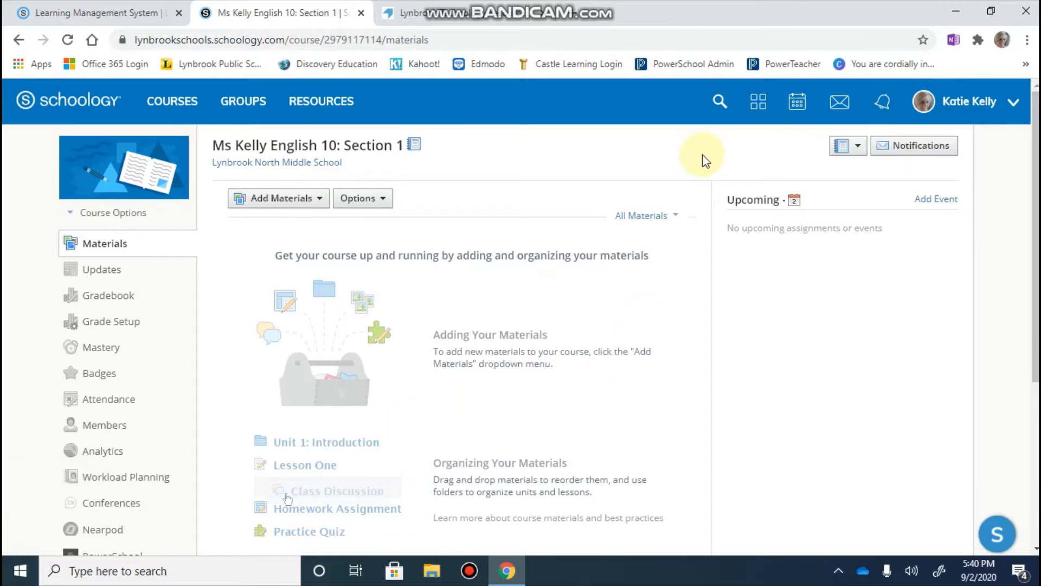
# - Find the OneNote Class Notebook app in the App Center and open its page
pyautogui.click(762, 104)
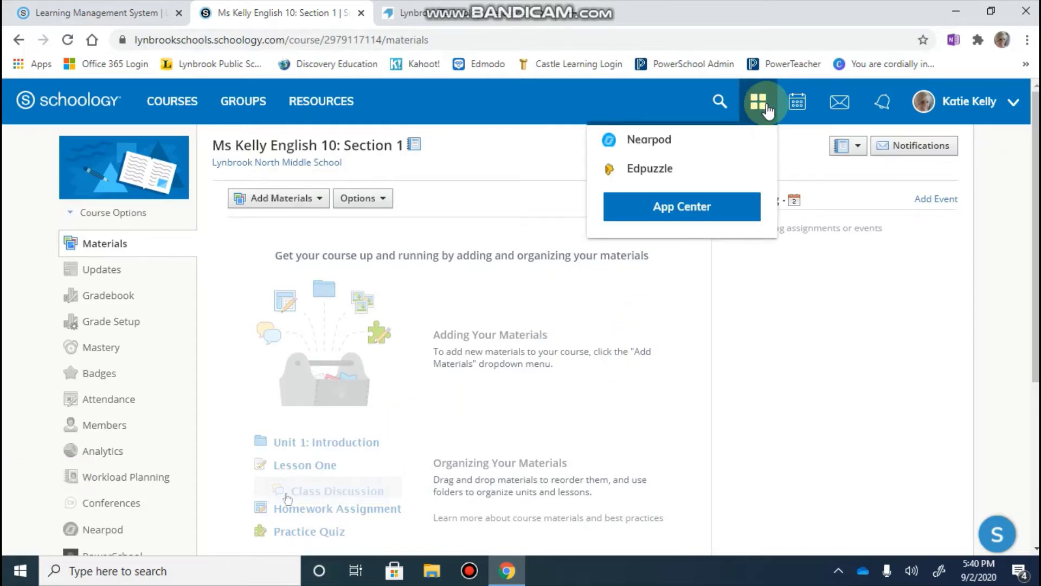
pyautogui.click(661, 215)
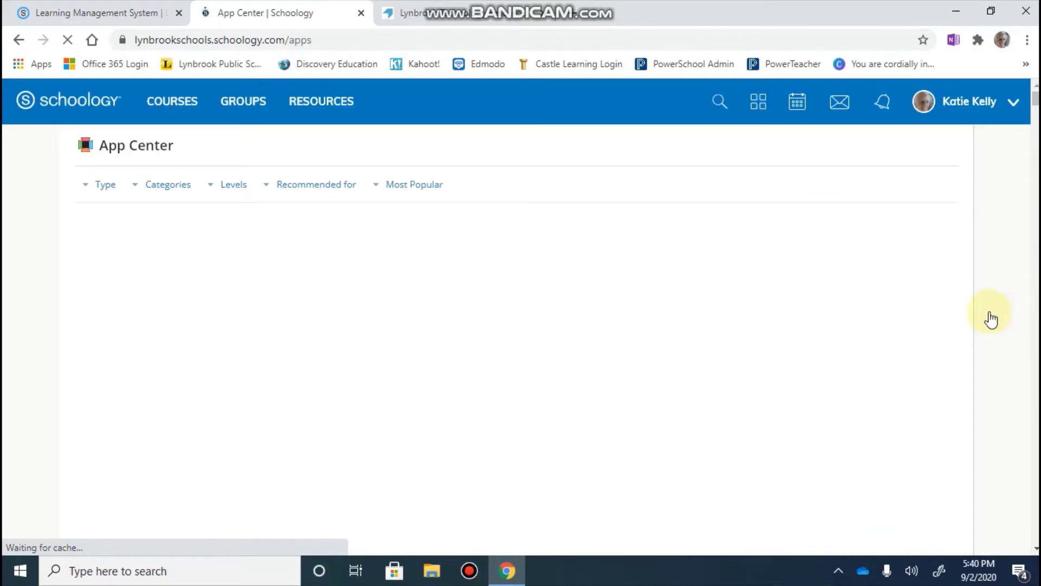
pyautogui.scroll(-15, 988, 353)
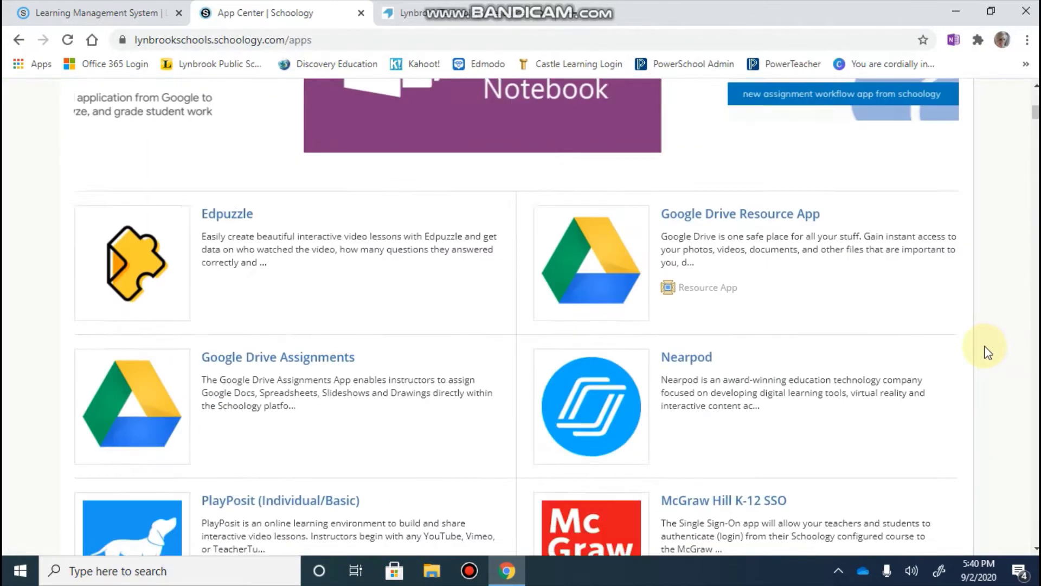
pyautogui.scroll(-1, 987, 353)
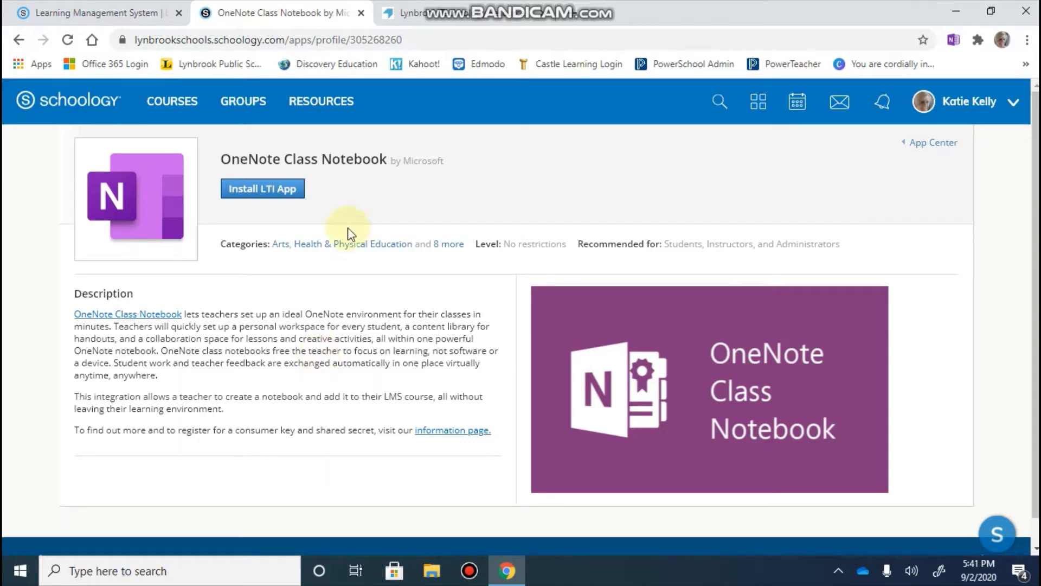
# - Install the OneNote Class Notebook LTI app for English 10 and Studio Art, agreeing to data sharing and deselecting the 4th Grade course
pyautogui.click(259, 192)
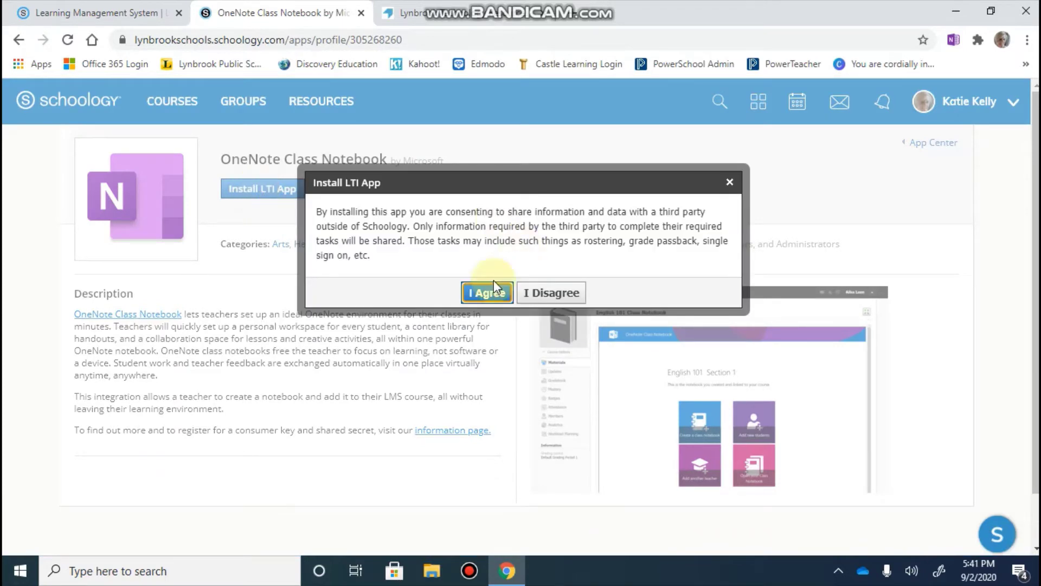
pyautogui.click(487, 294)
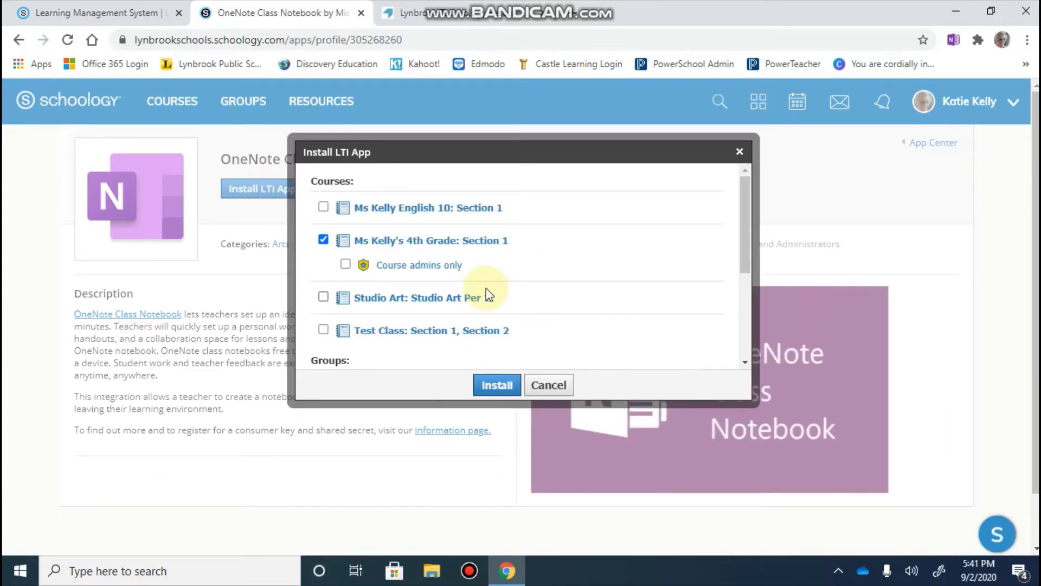
pyautogui.scroll(-1, 486, 288)
pyautogui.scroll(1, 486, 288)
pyautogui.click(323, 239)
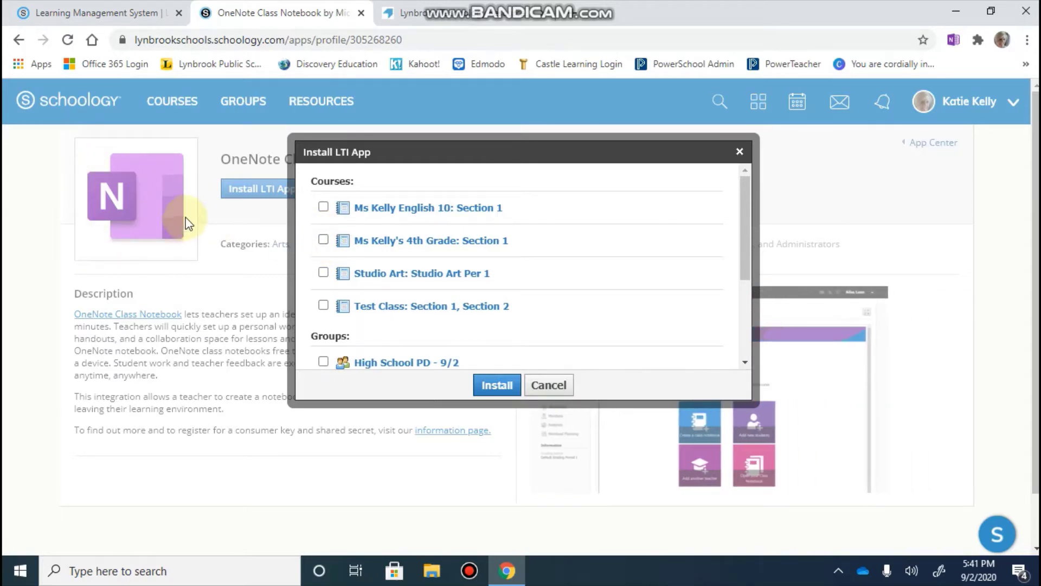
pyautogui.click(323, 208)
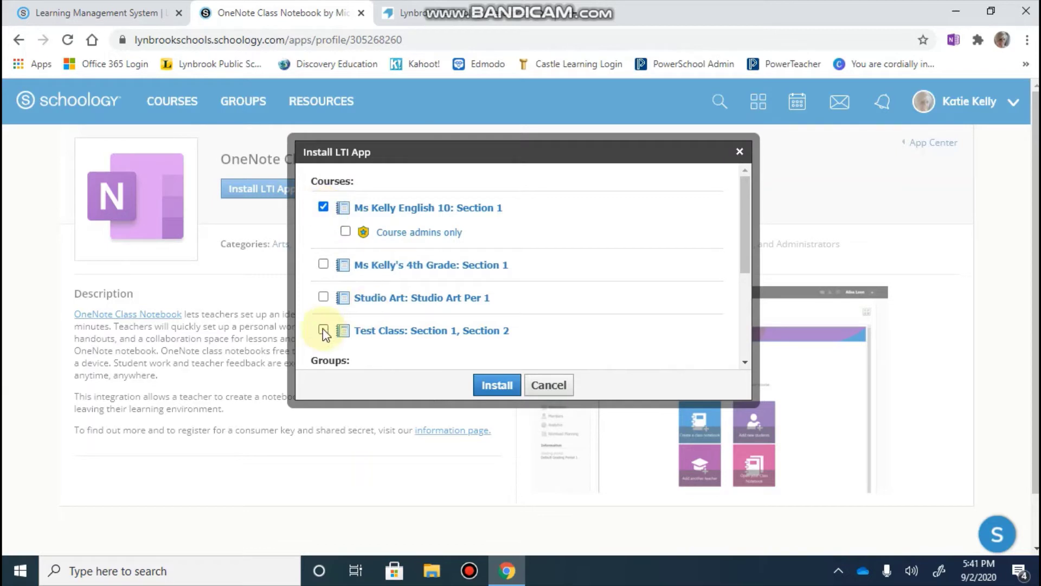
pyautogui.click(323, 298)
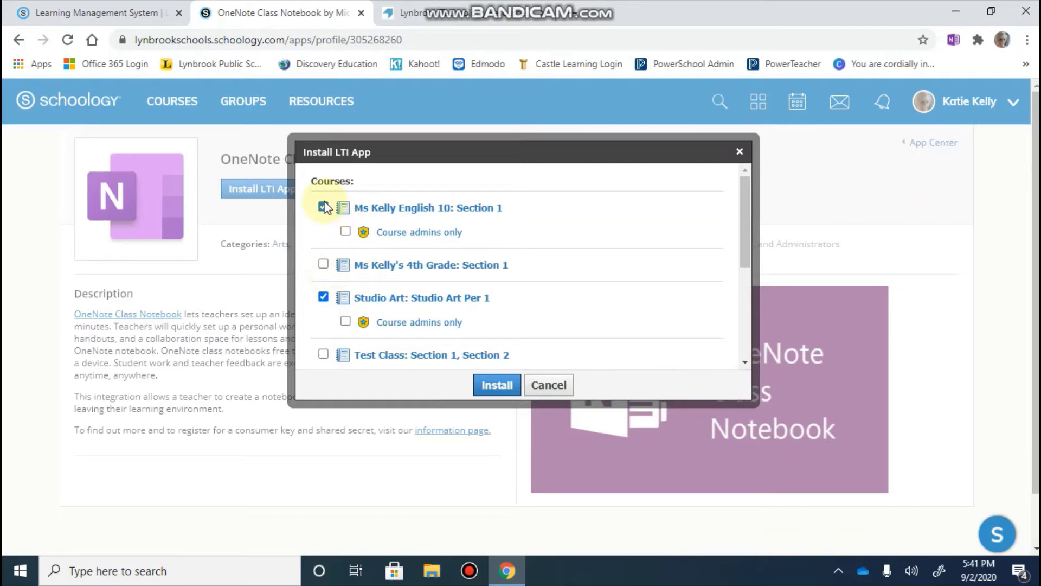
pyautogui.click(494, 383)
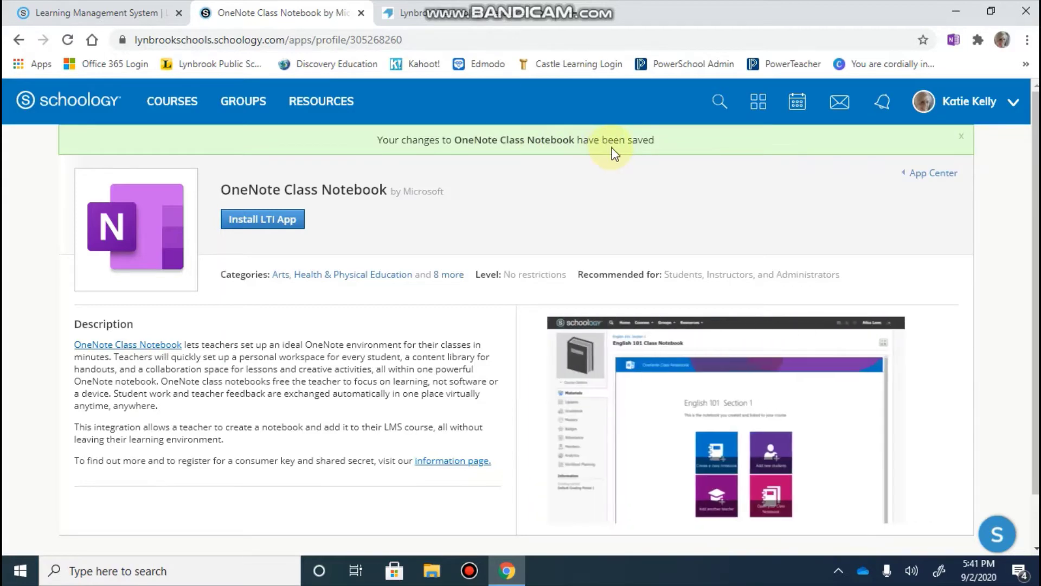
# - Open the English 10 Section 1 course and launch its OneNote Class Notebook tool
pyautogui.click(178, 105)
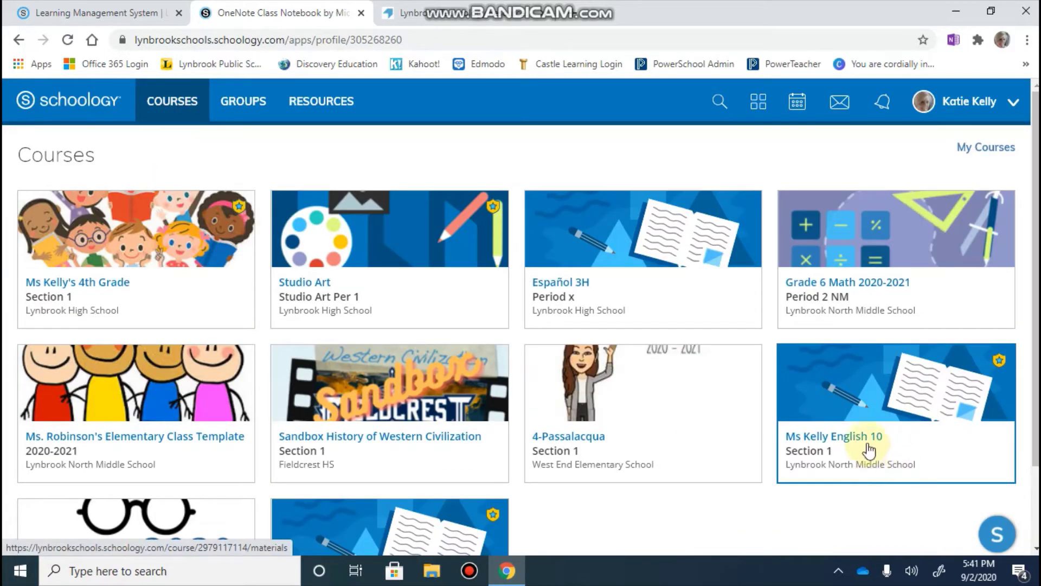
pyautogui.click(853, 449)
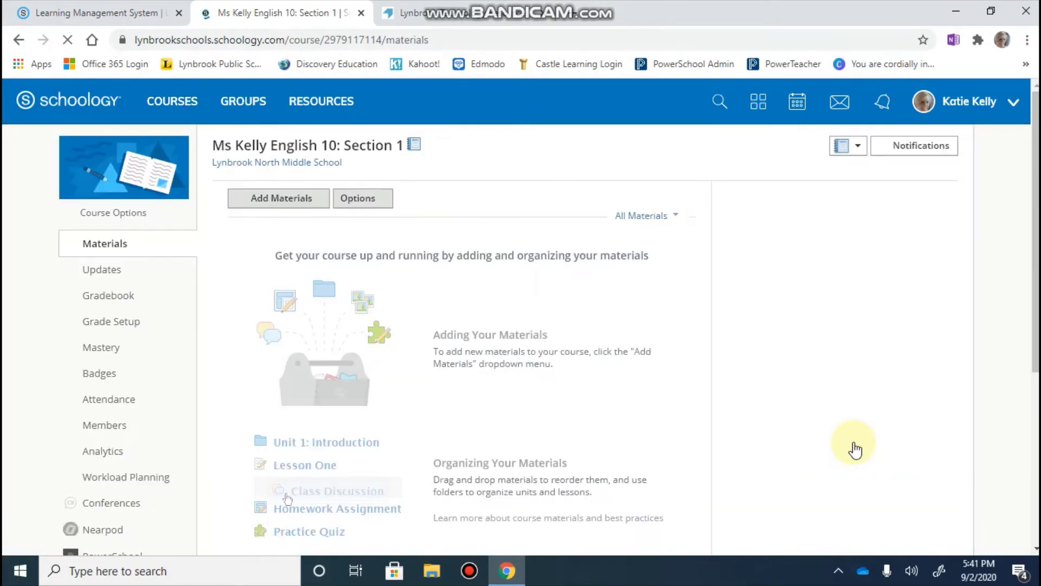
pyautogui.scroll(-3, 140, 414)
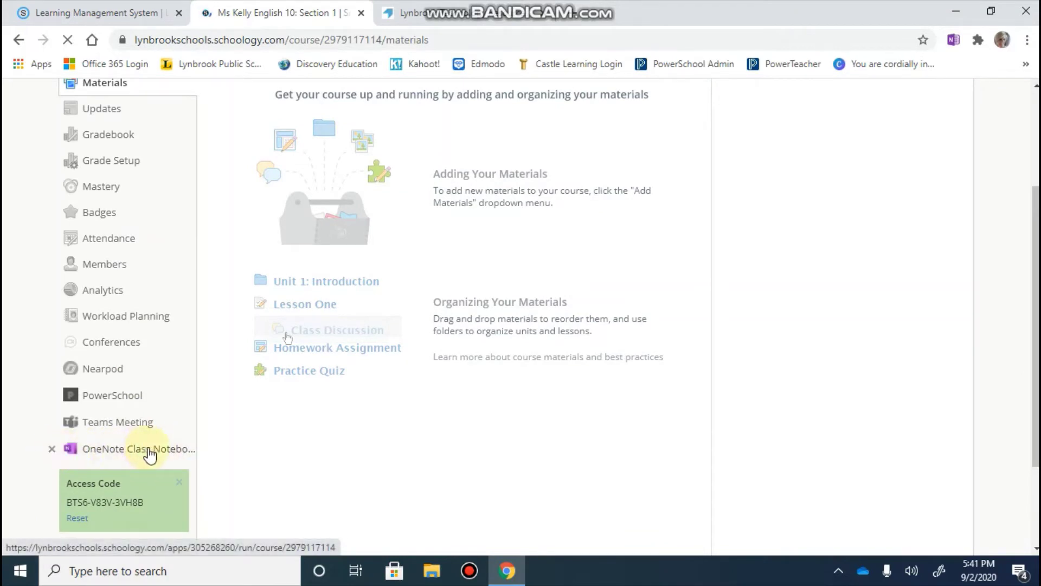
pyautogui.click(121, 453)
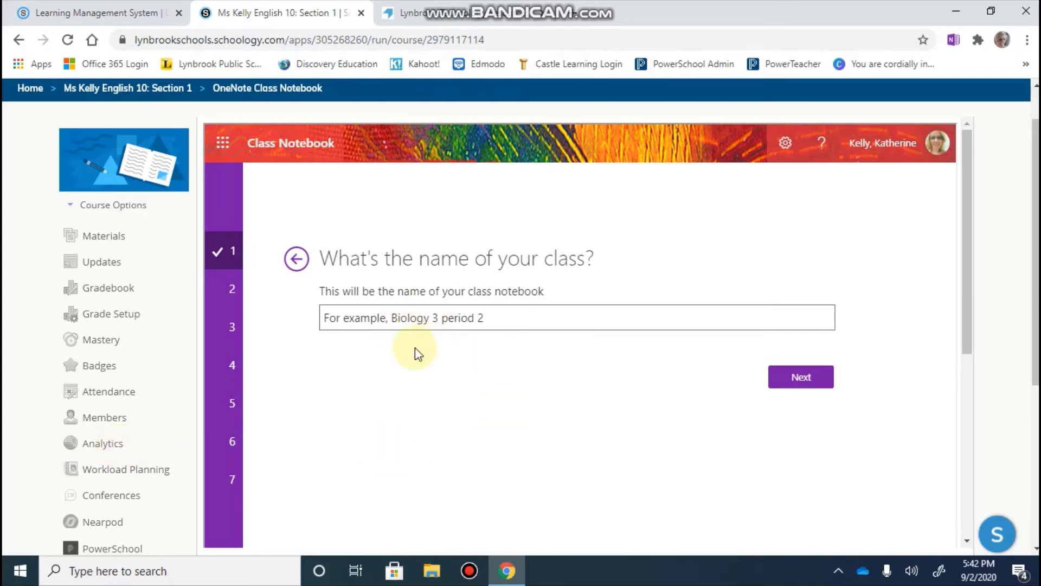
# - Try to name the new class notebook with the teacher's title and surname followed by "English 10"
pyautogui.moveTo(286, 291)
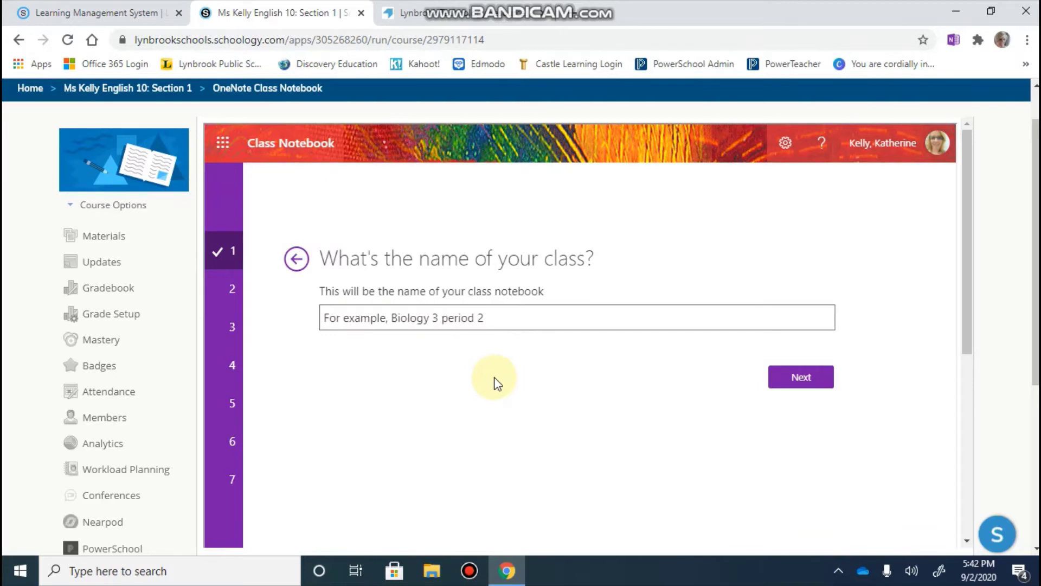
pyautogui.moveTo(234, 288)
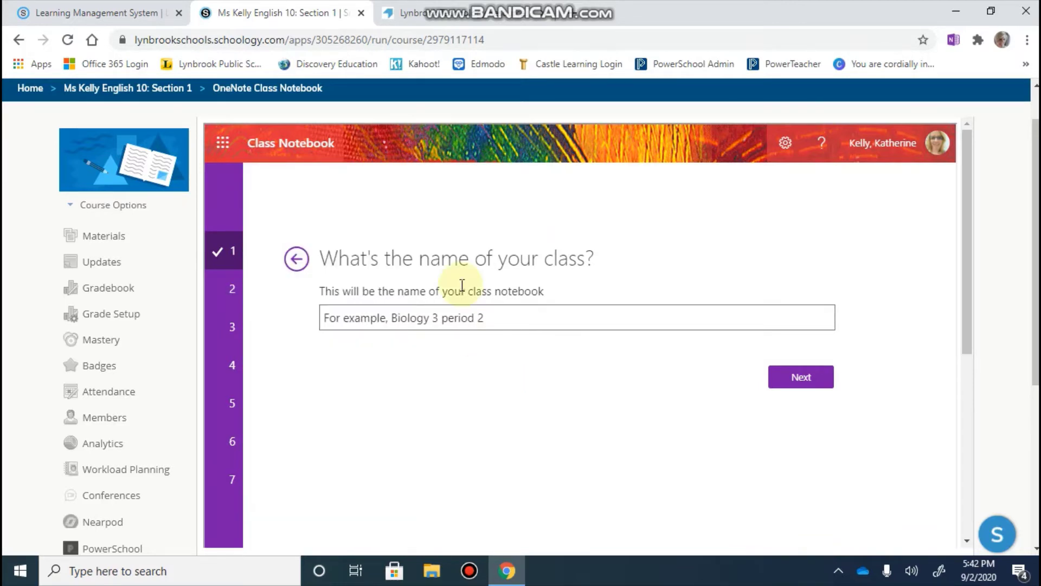
pyautogui.click(435, 313)
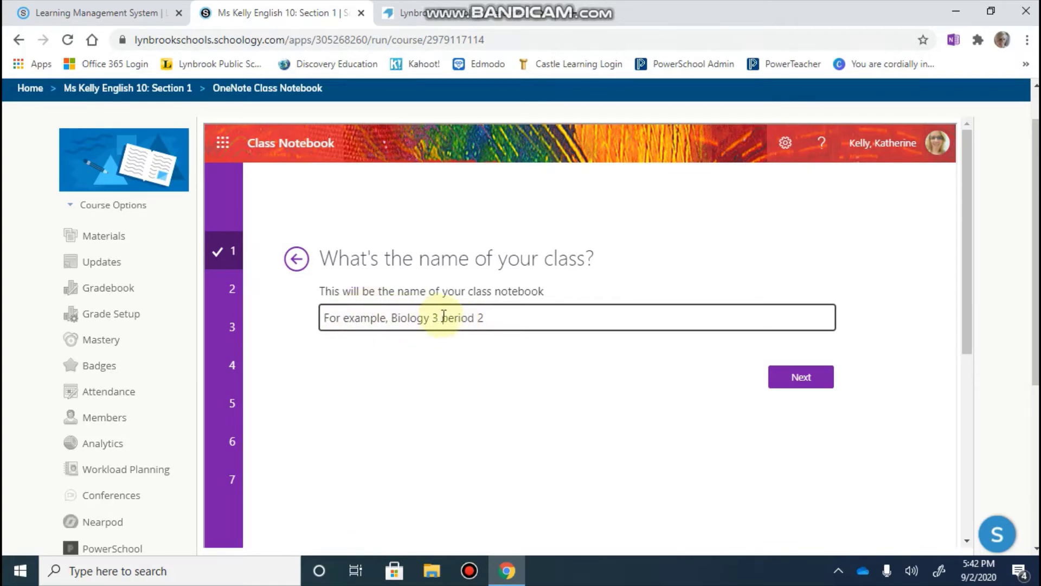
pyautogui.write('M')
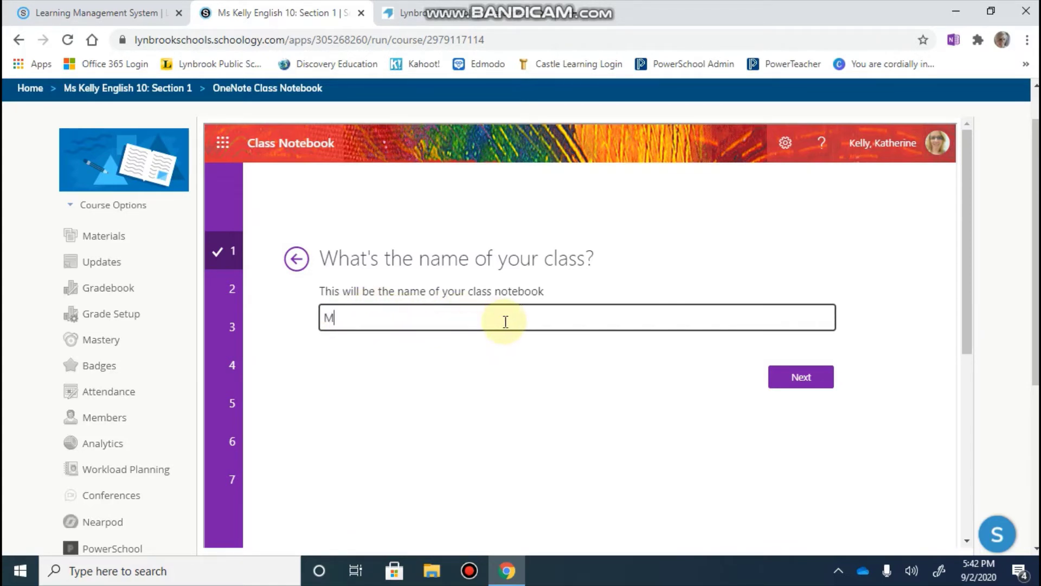
pyautogui.write('s Kelly English 10')
pyautogui.click(808, 378)
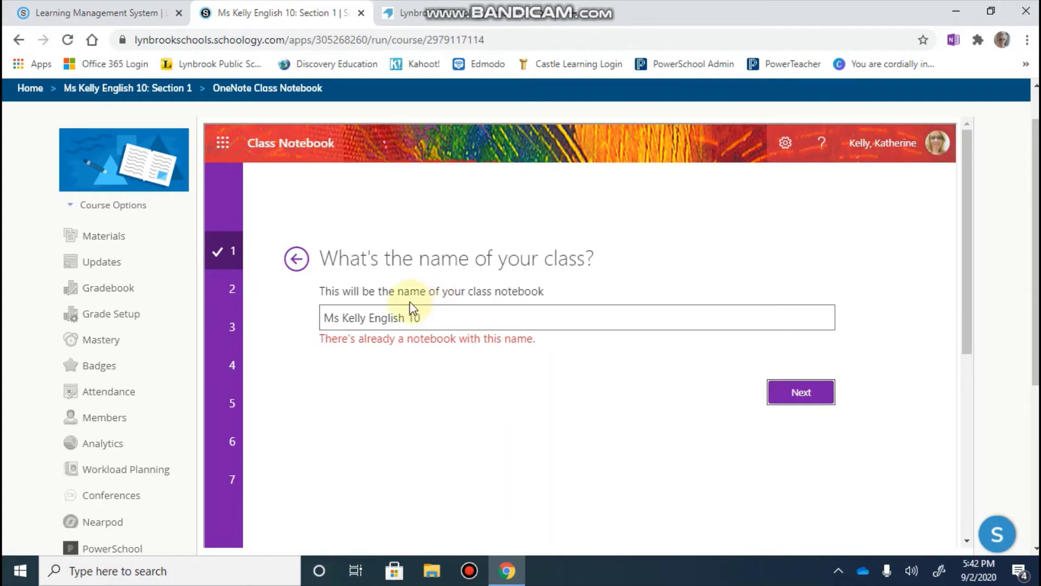
# - Append "Section 1" to the notebook name, continue the setup and review the notebook's section groups
pyautogui.click(427, 317)
pyautogui.write('Section 1')
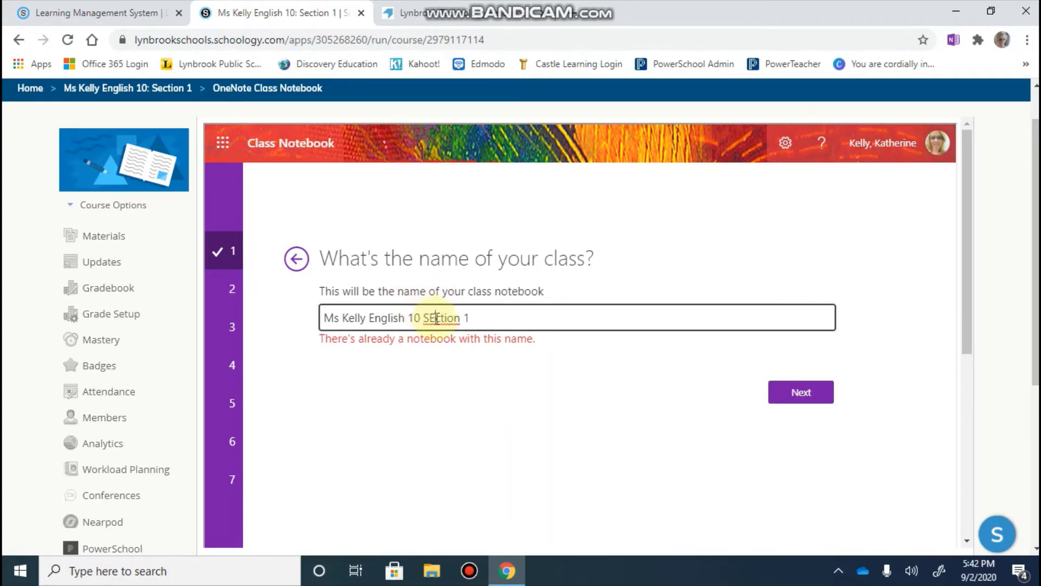
pyautogui.click(792, 393)
pyautogui.scroll(-3, 793, 395)
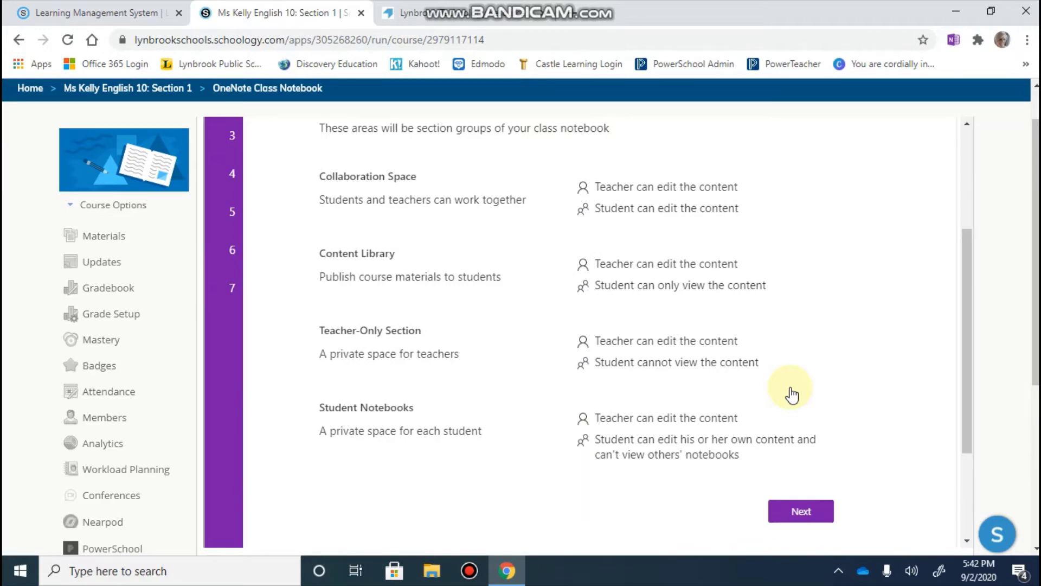
# - Accept the notebook's section groups and skip giving another teacher permission
pyautogui.click(803, 511)
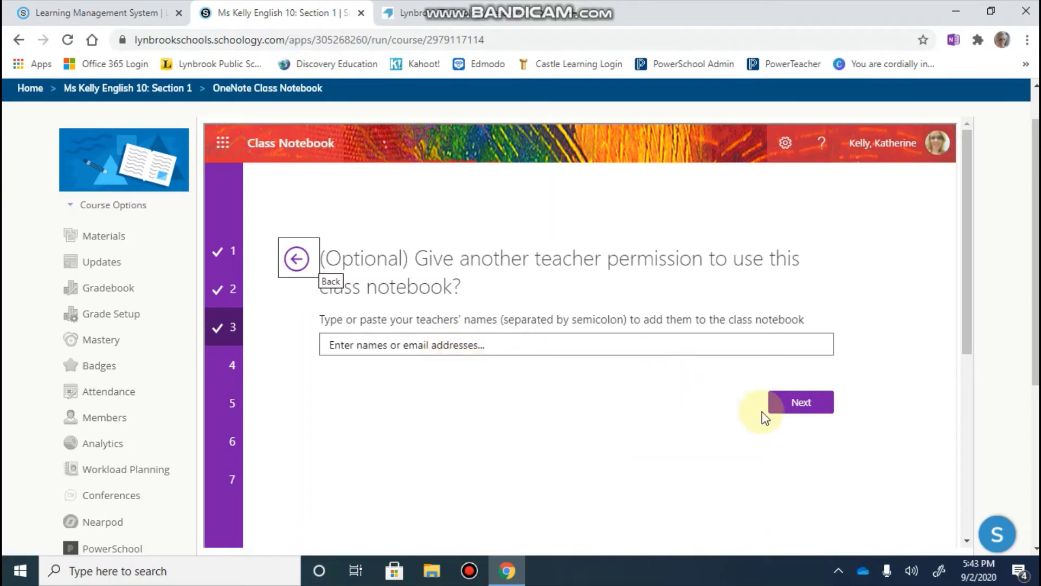
pyautogui.click(795, 414)
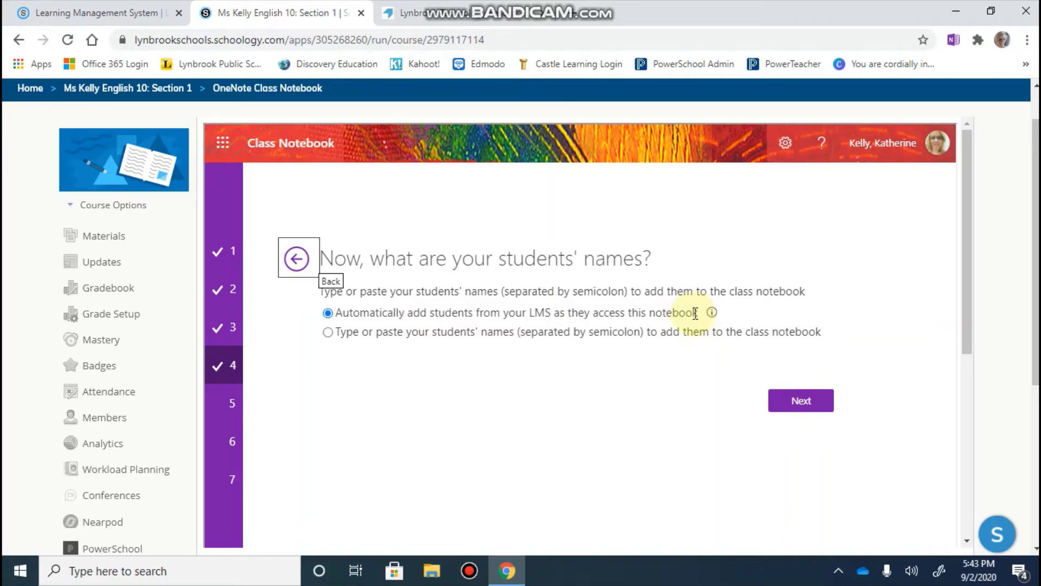
# - Try entering the students manually, looking up two surnames, and return to adding students automatically from the LMS
pyautogui.click(328, 332)
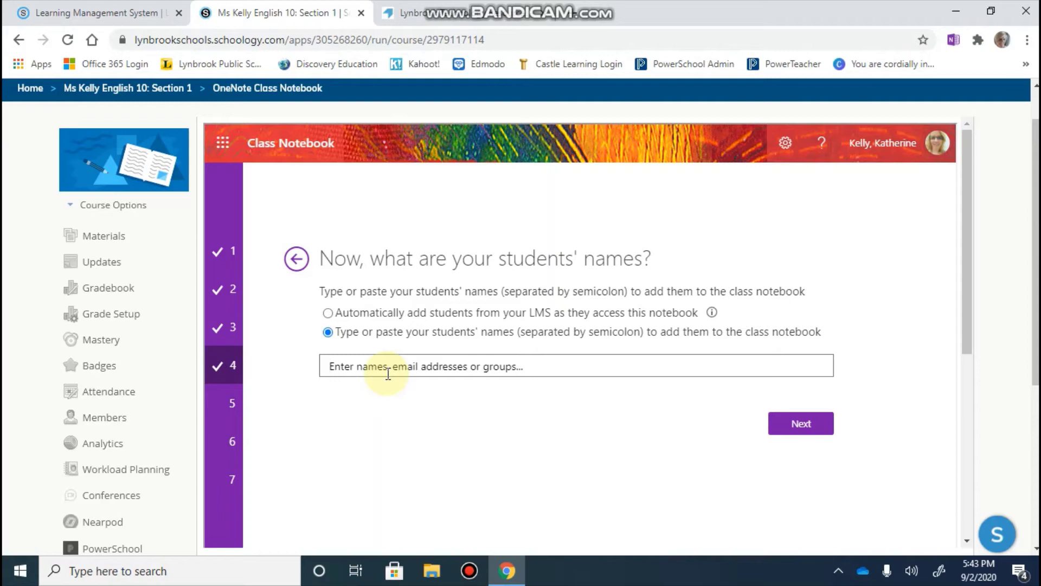
pyautogui.write('robinso')
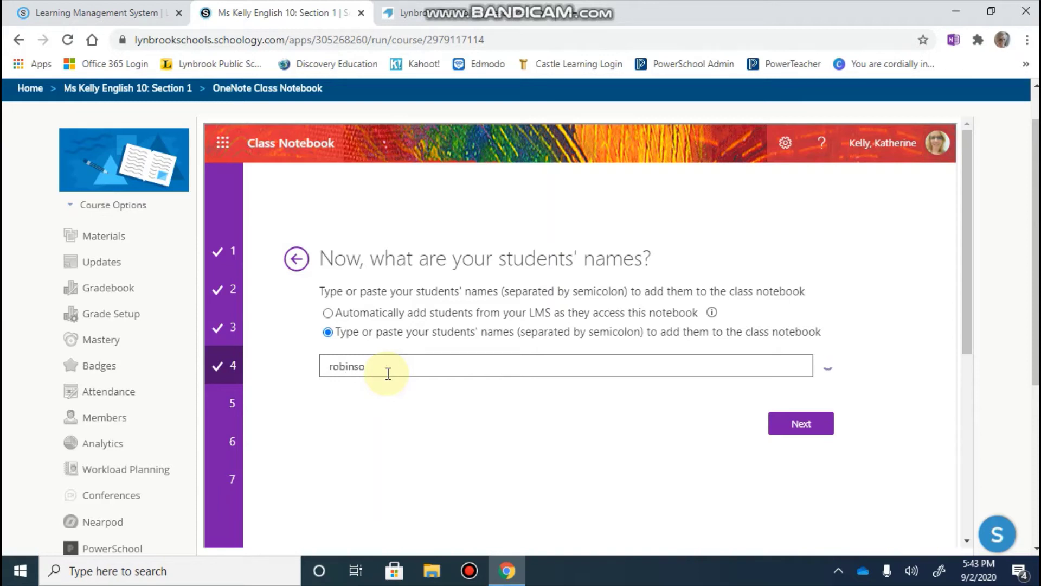
pyautogui.write('n')
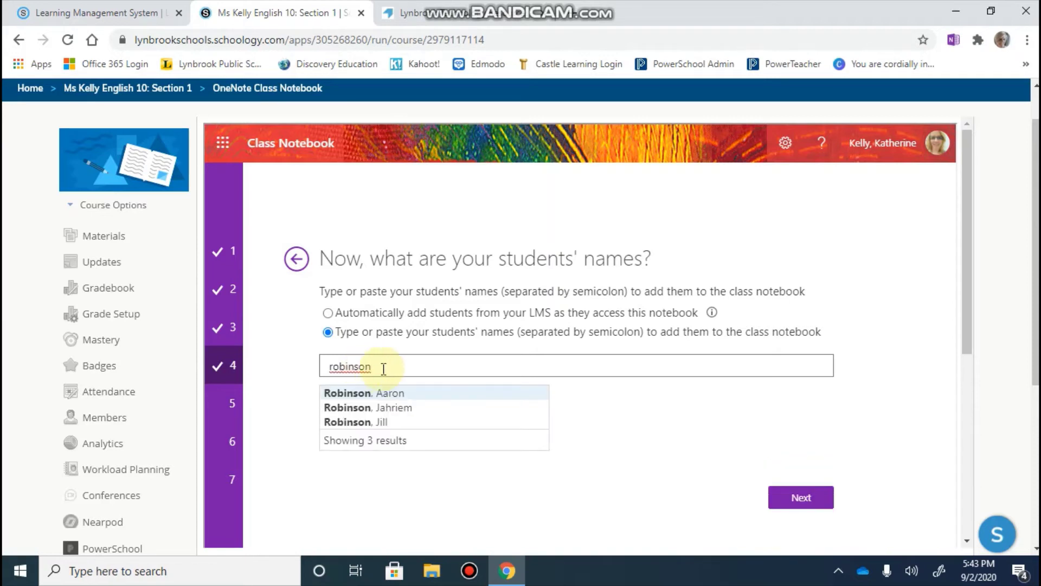
pyautogui.click(375, 423)
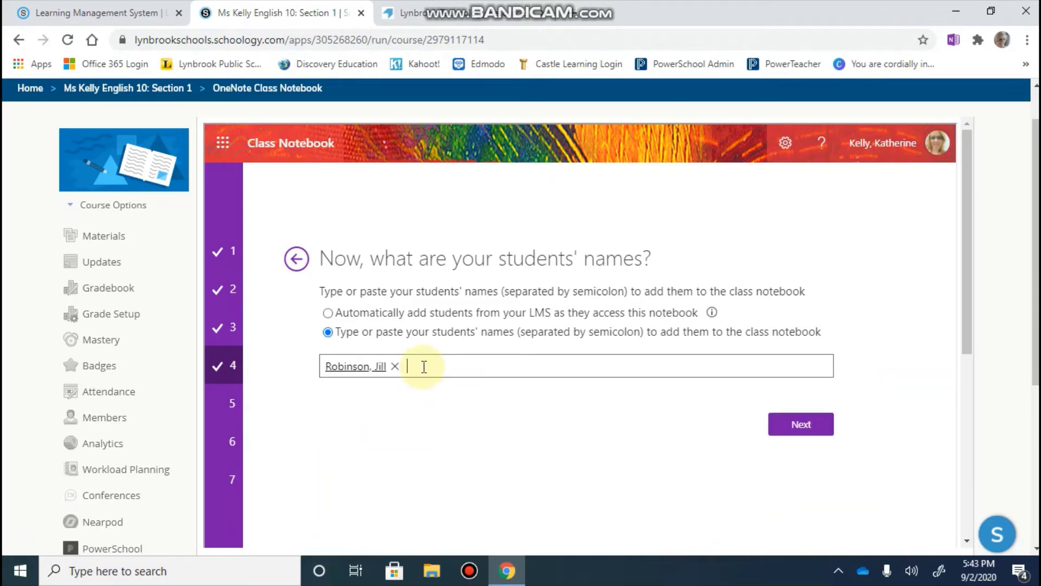
pyautogui.write('macderm')
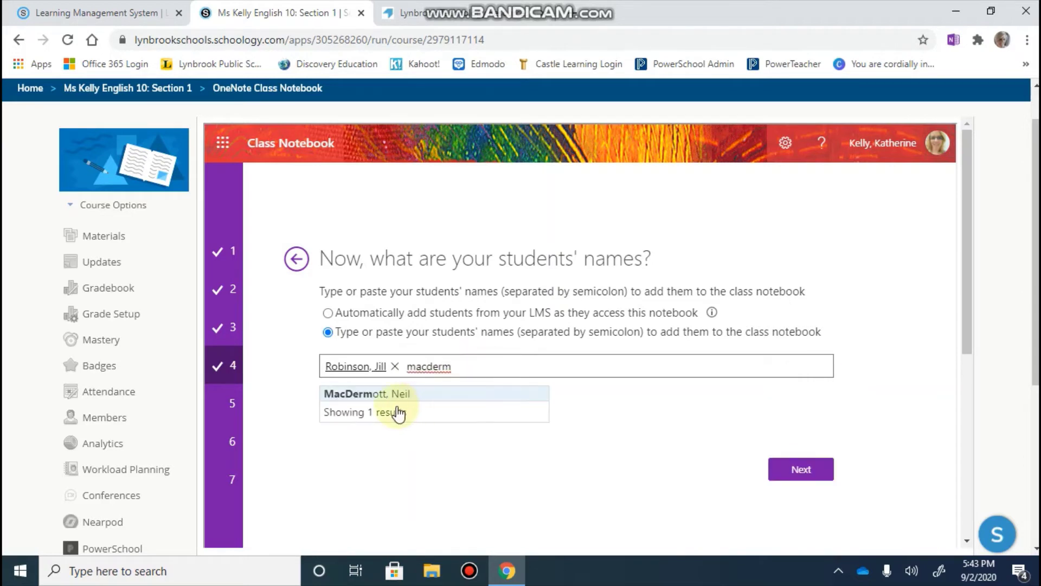
pyautogui.click(395, 394)
pyautogui.click(495, 367)
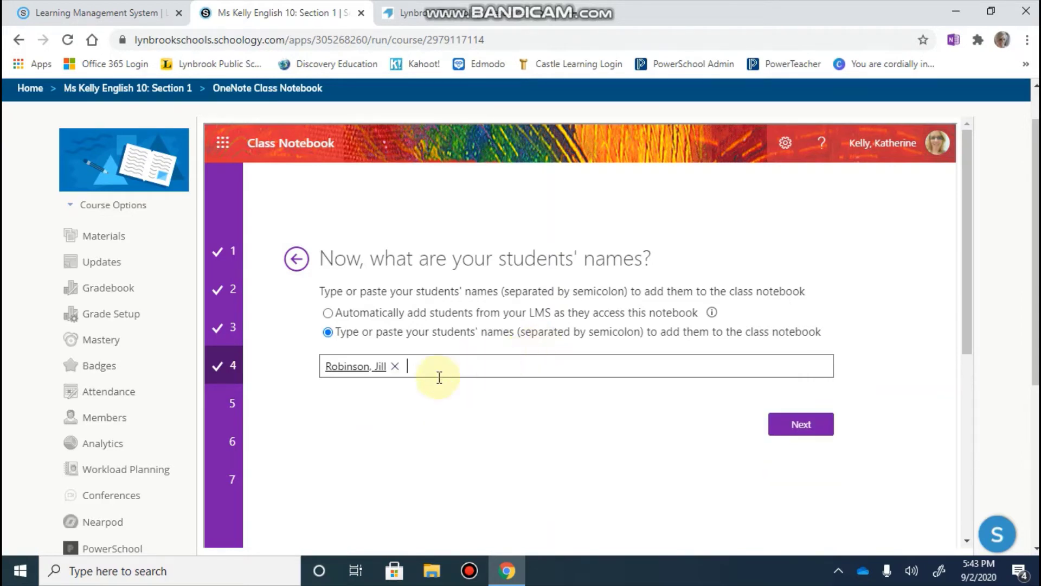
pyautogui.click(395, 366)
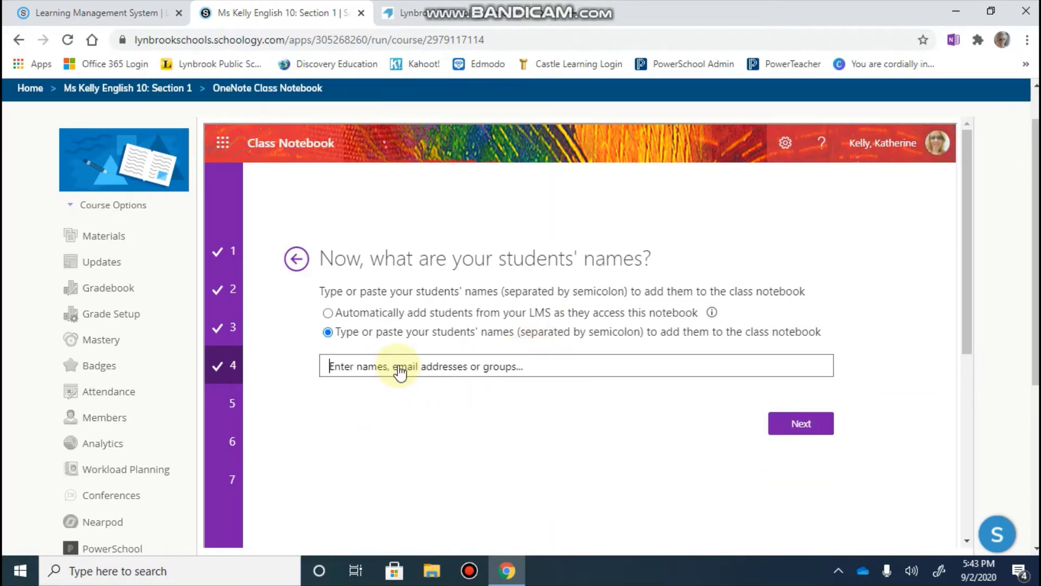
pyautogui.click(328, 314)
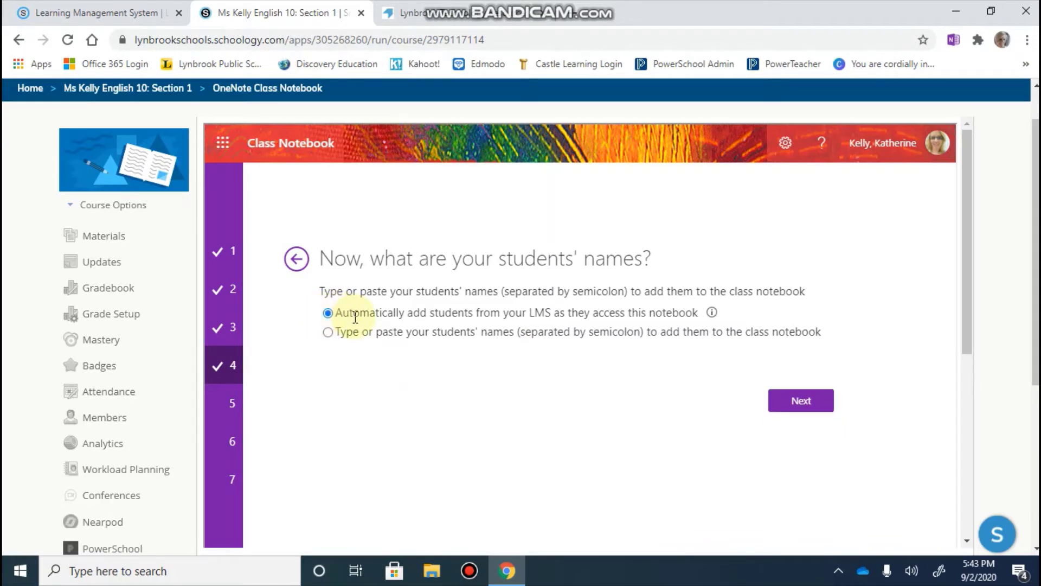
# - Continue with automatic student adding and remove the suggested Quizzes, Homework, Class Notes and Handouts sections
pyautogui.click(817, 405)
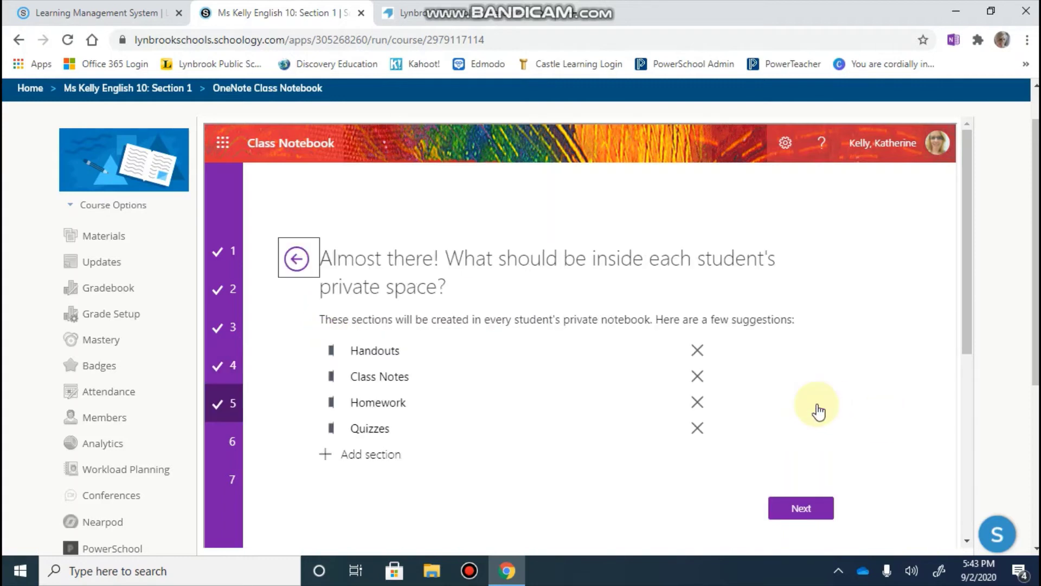
pyautogui.click(698, 429)
pyautogui.click(697, 402)
pyautogui.click(697, 376)
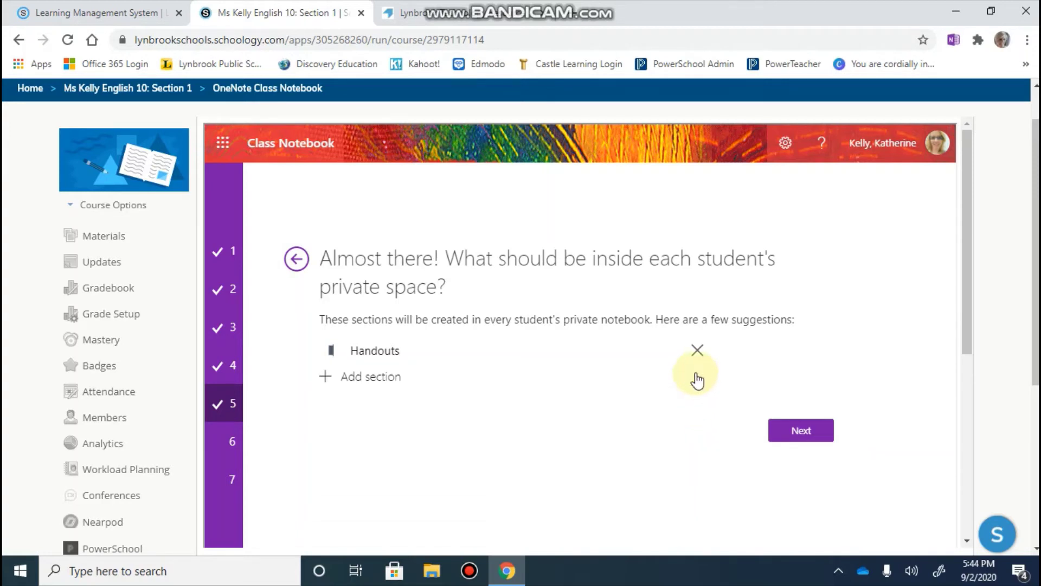
pyautogui.click(697, 350)
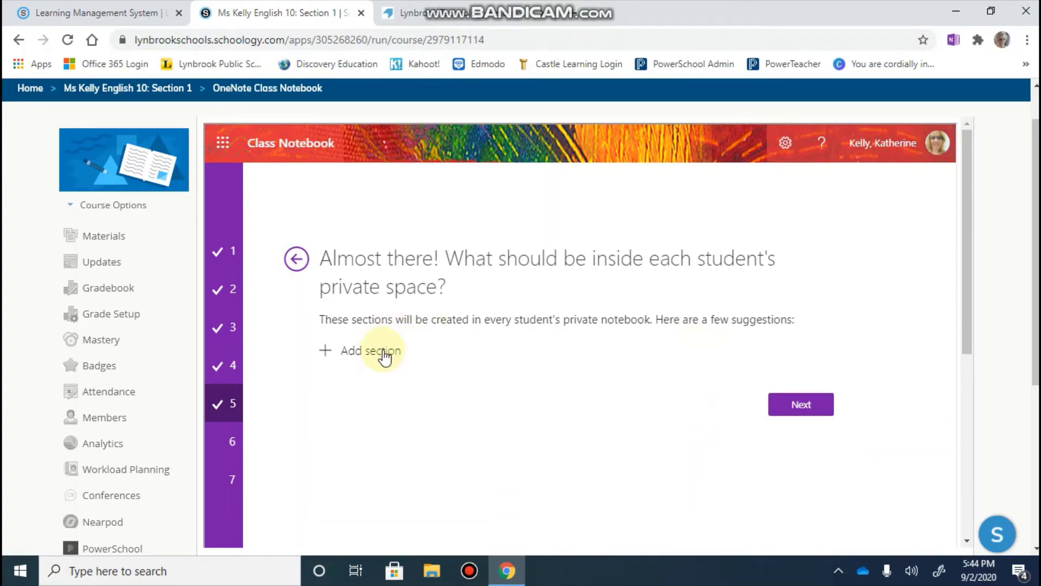
# - Add sections named "Reading" and "Writing" to each student's private space
pyautogui.click(383, 351)
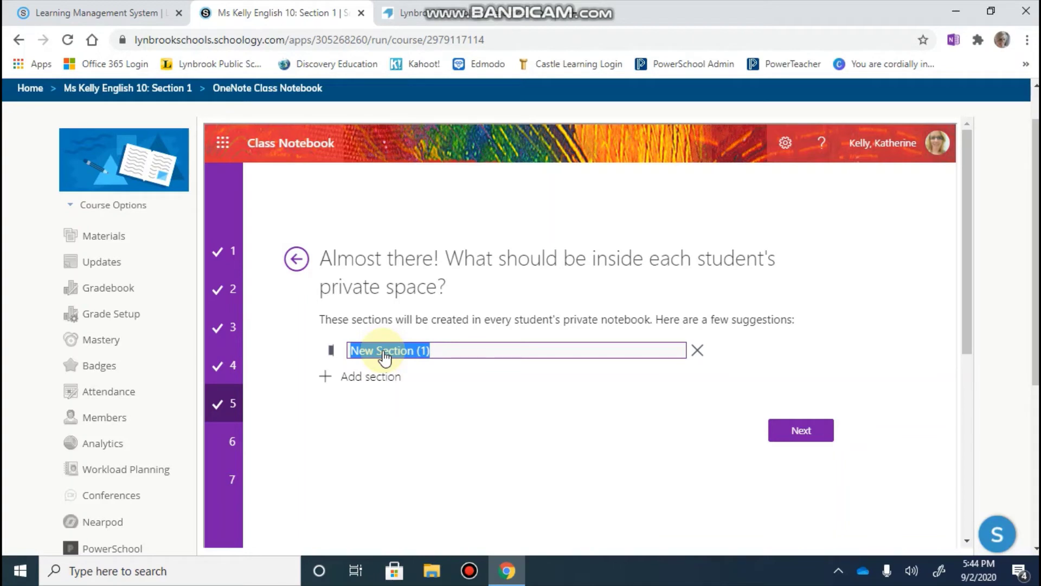
pyautogui.write('Reading')
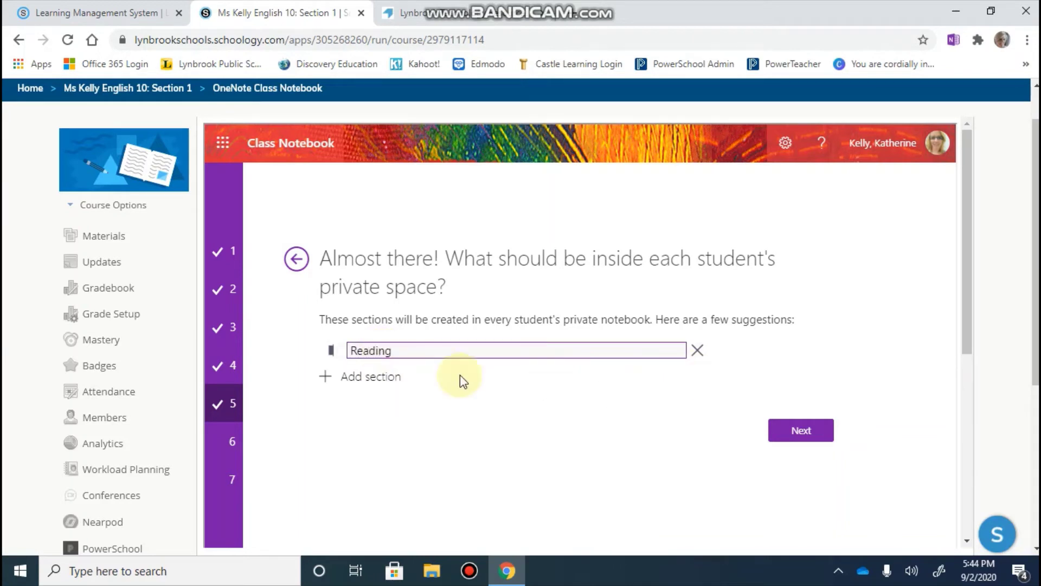
pyautogui.click(366, 377)
pyautogui.write('Writi')
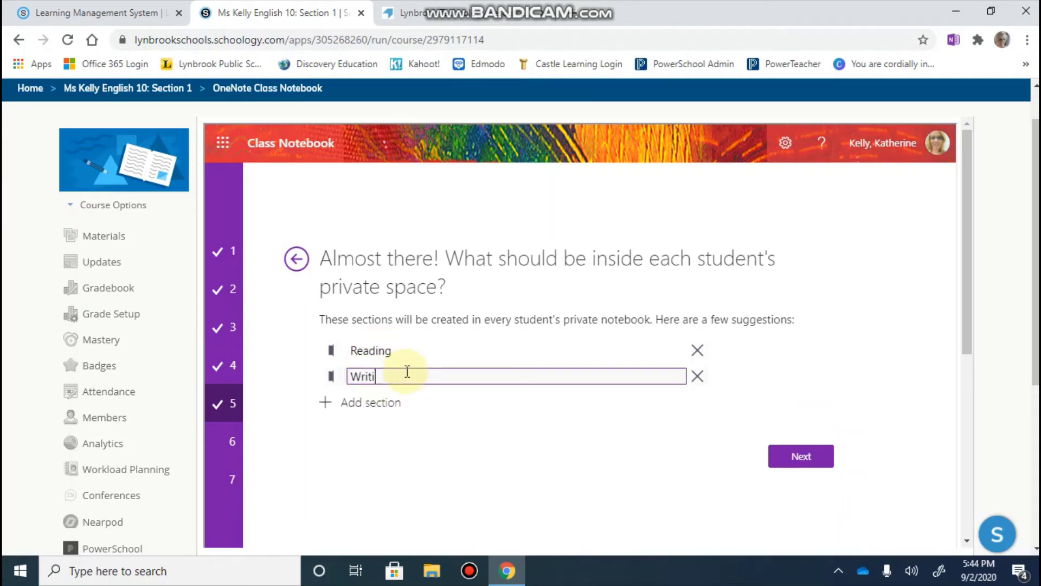
pyautogui.write('ng')
pyautogui.click(432, 462)
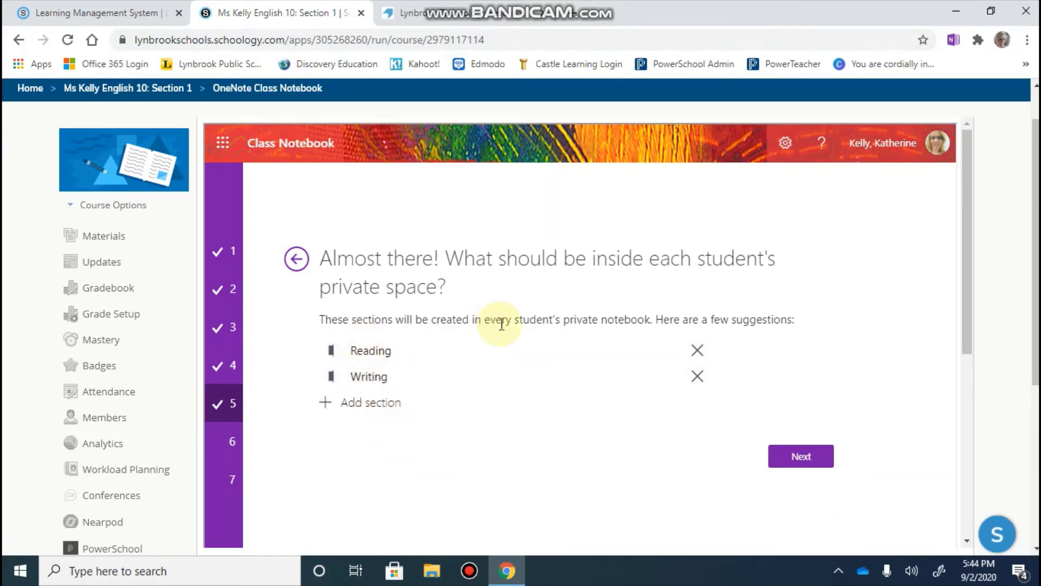
pyautogui.moveTo(520, 320); pyautogui.dragTo(656, 318)
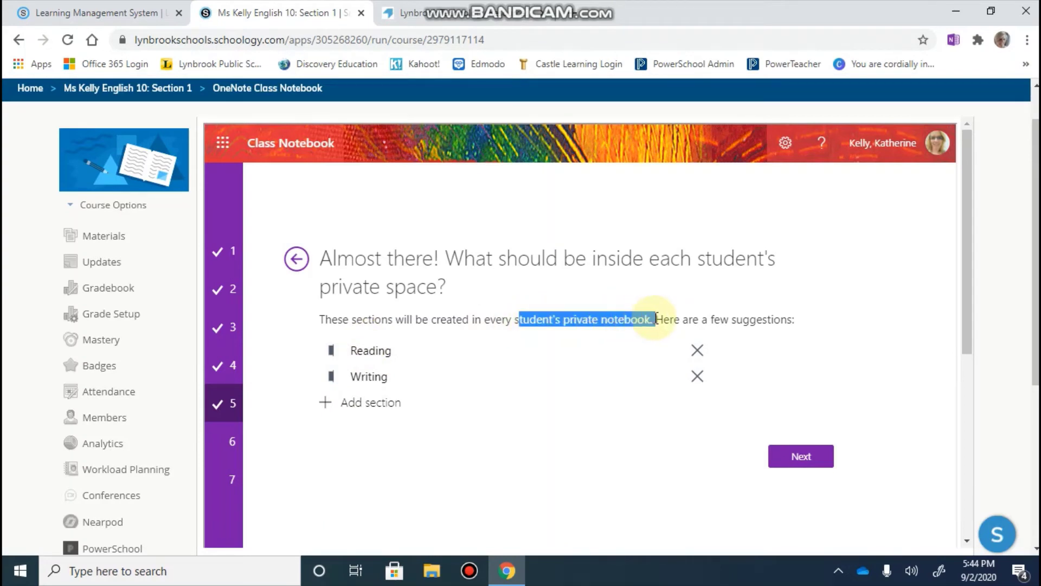
pyautogui.click(670, 421)
# - Create the class notebook after checking its visual preview, and open it in OneNote Online
pyautogui.click(803, 466)
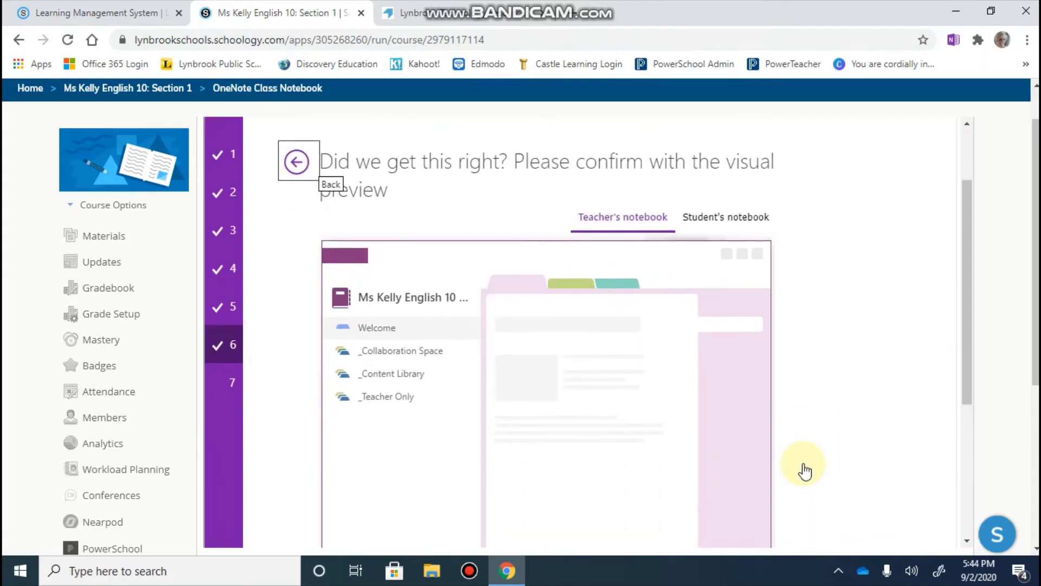
pyautogui.scroll(-2, 805, 471)
pyautogui.scroll(-2, 805, 471)
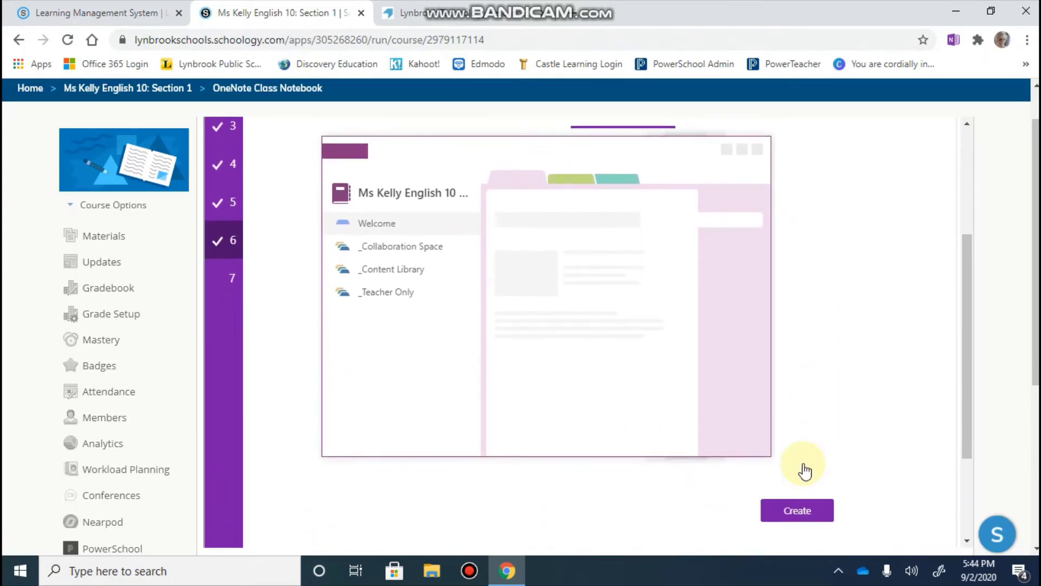
pyautogui.scroll(-1, 805, 471)
pyautogui.click(788, 475)
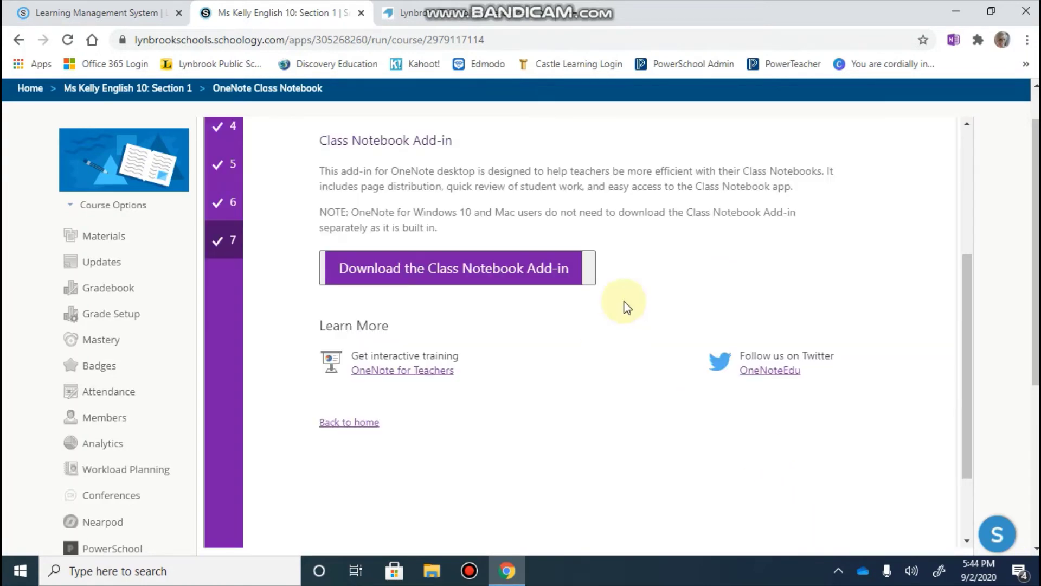
pyautogui.scroll(5, 624, 305)
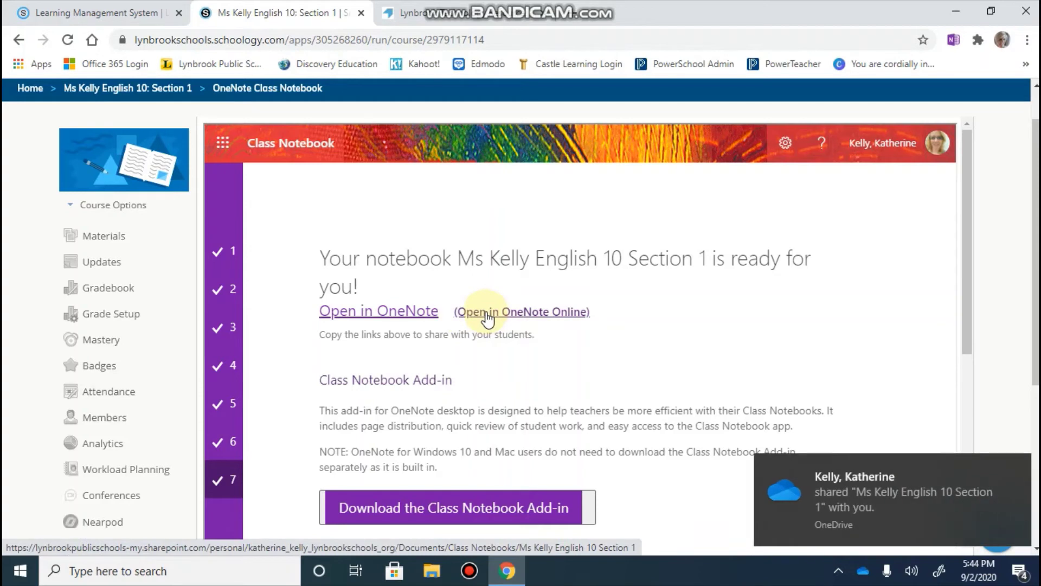
pyautogui.click(487, 317)
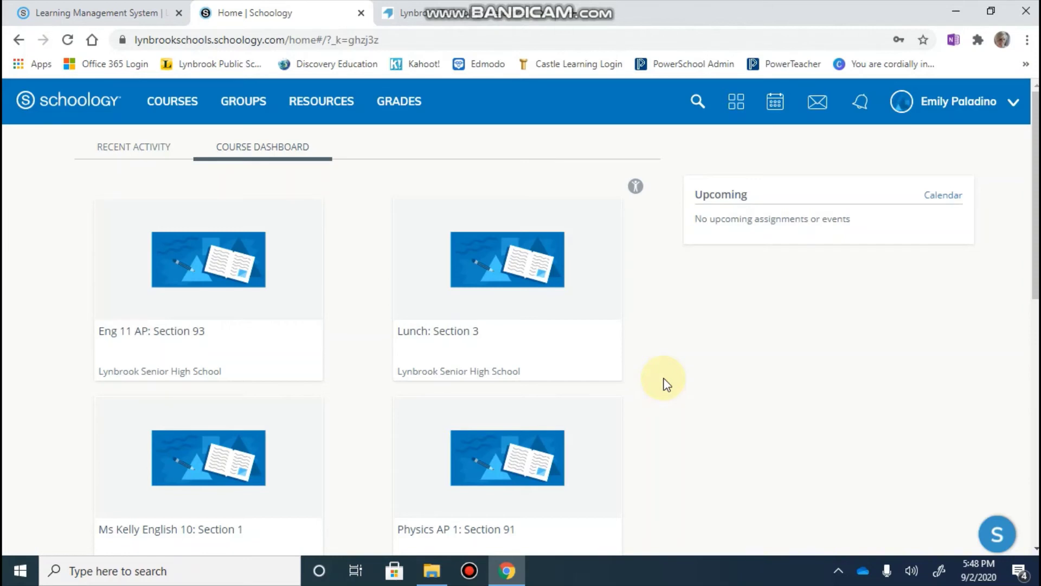
# - From the student account, open the English 10 Section 1 course's OneNote Class Notebook tool and start the OneNote sign-in
pyautogui.scroll(-1, 667, 385)
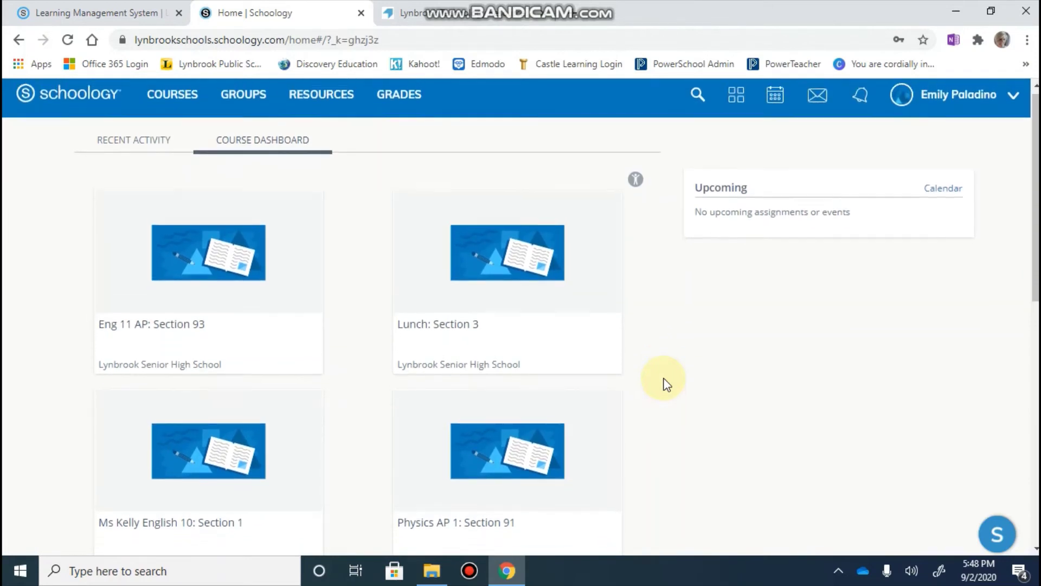
pyautogui.scroll(1, 667, 386)
pyautogui.scroll(-3, 667, 385)
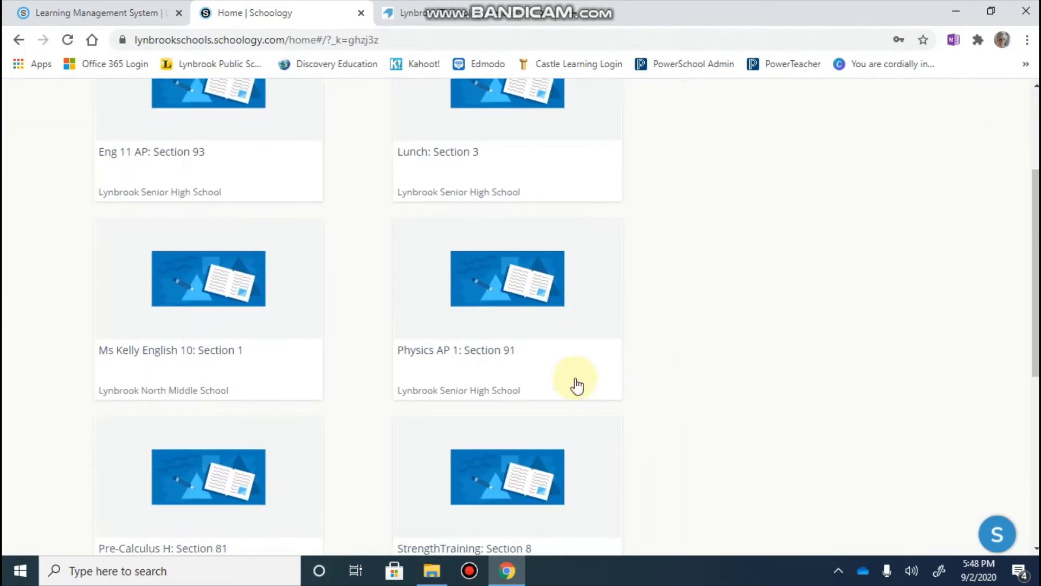
pyautogui.click(172, 297)
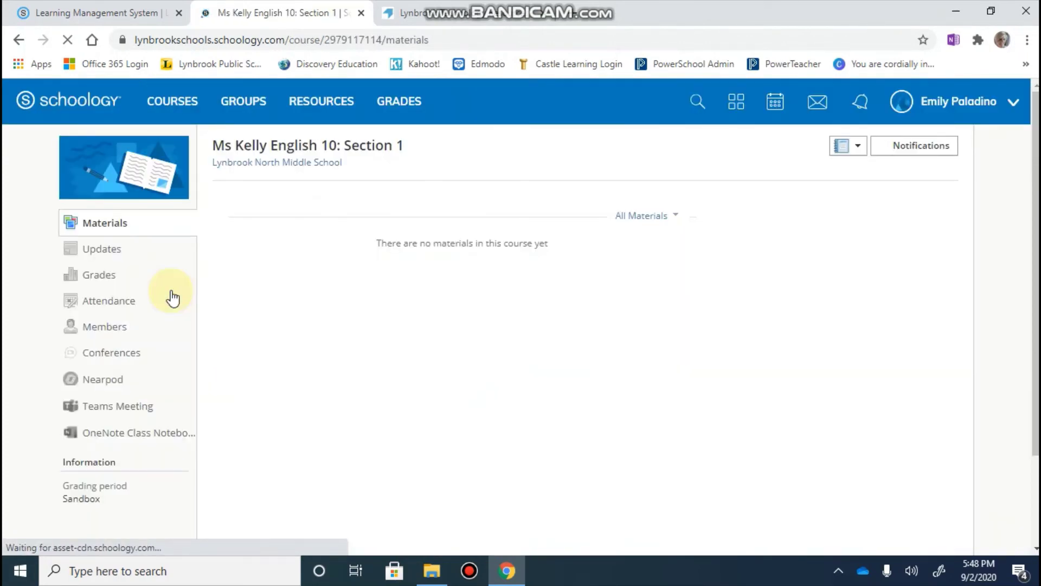
pyautogui.click(134, 434)
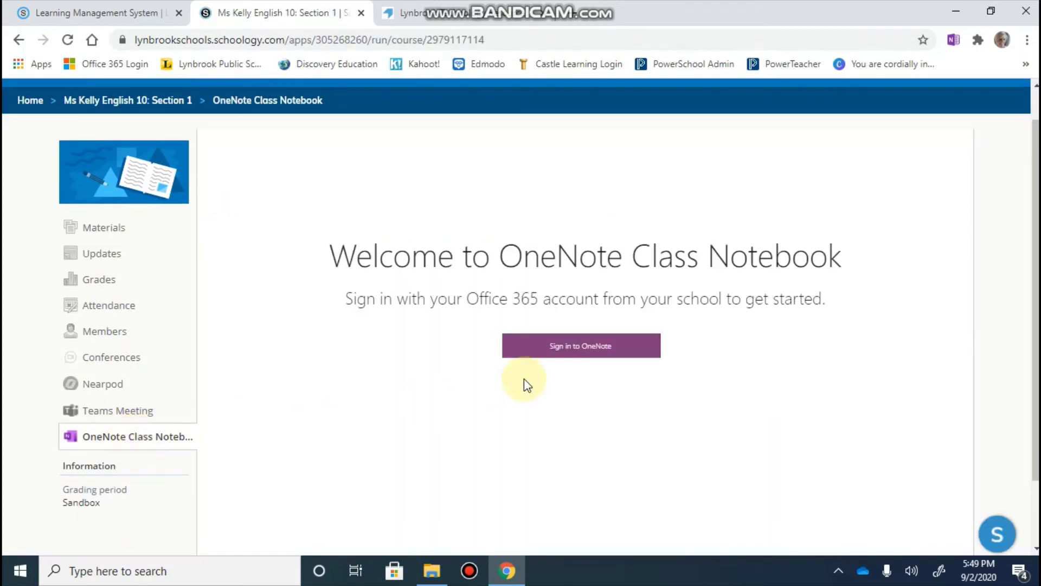
pyautogui.click(578, 350)
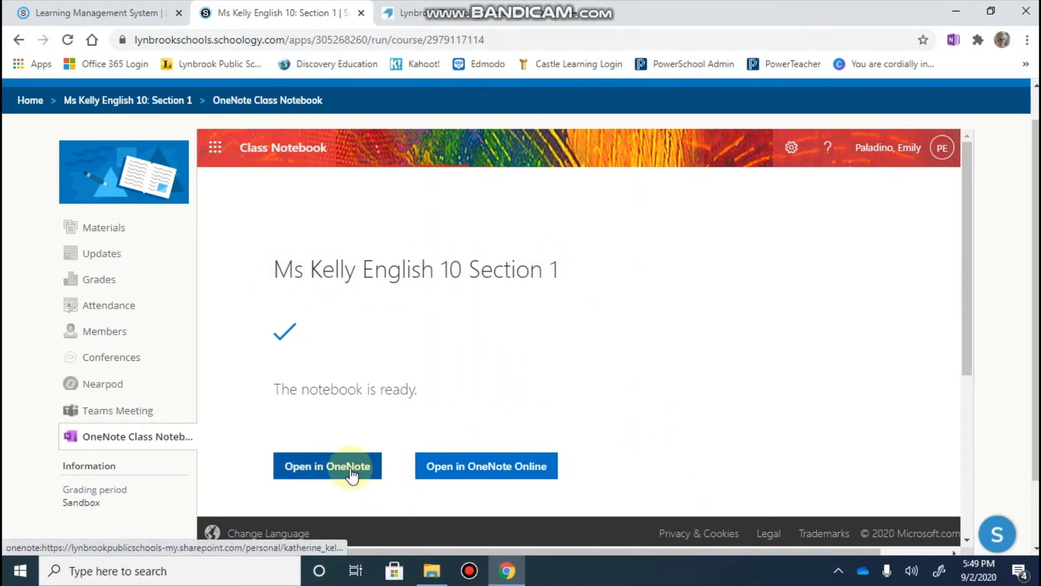
# - Open the English 10 Section 1 notebook in OneNote Online and look into the student's own section group
pyautogui.click(494, 465)
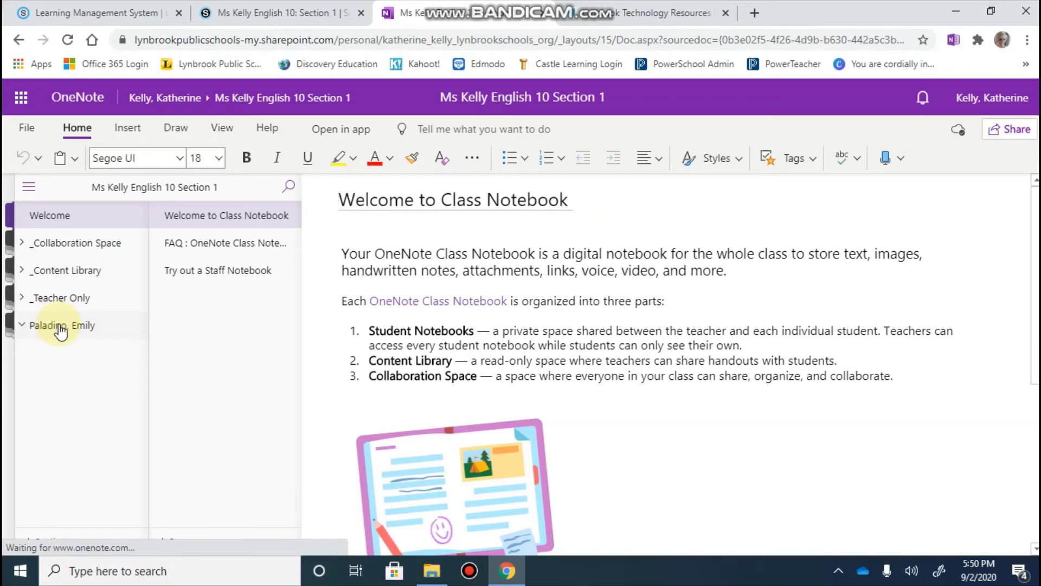
pyautogui.click(60, 329)
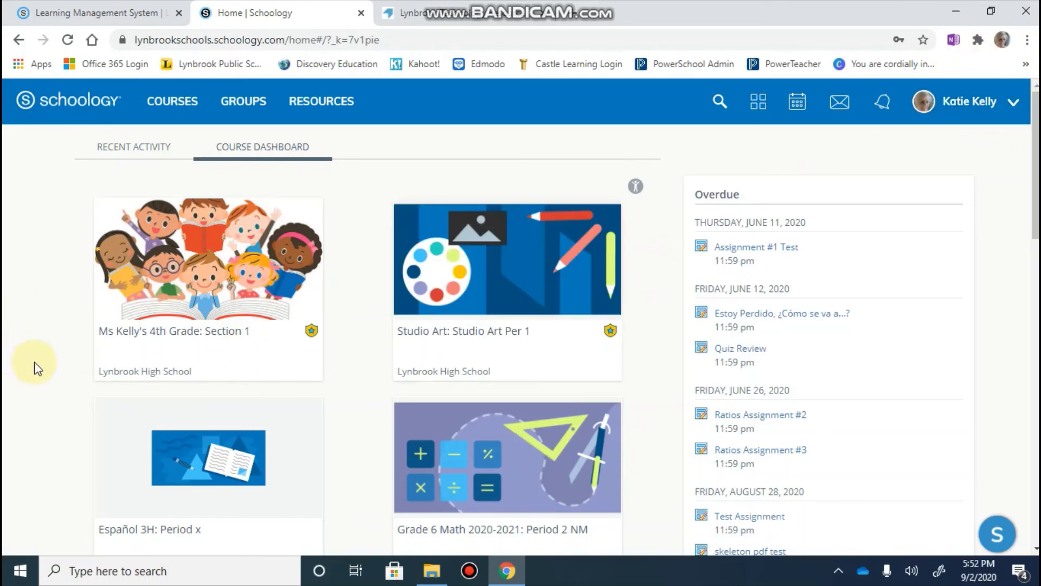
# - From the teacher account, open the English 10 Section 1 course and launch its OneNote Class Notebook tool
pyautogui.scroll(-1, 36, 366)
pyautogui.scroll(-6, 36, 367)
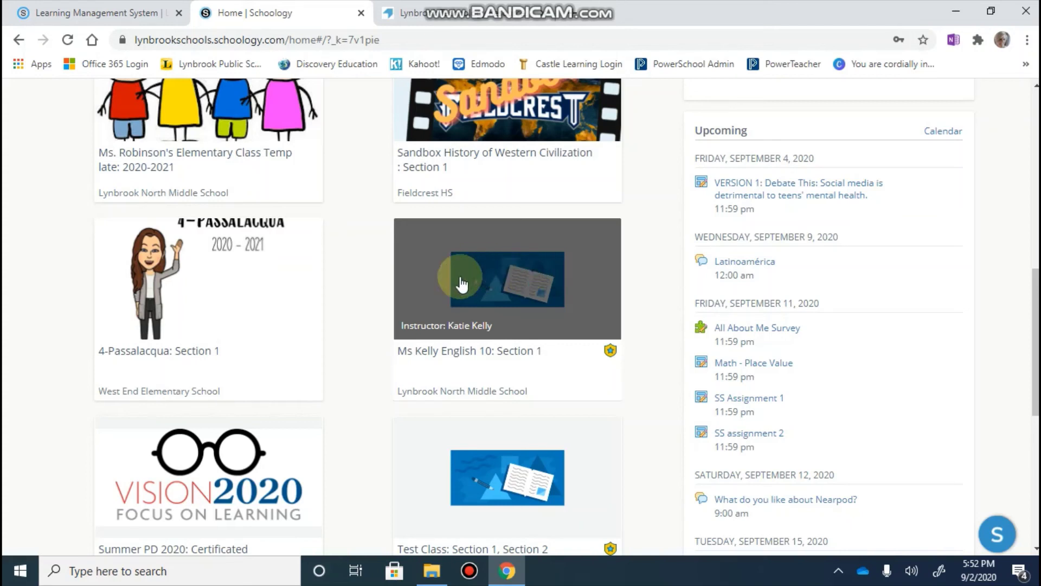
pyautogui.click(508, 289)
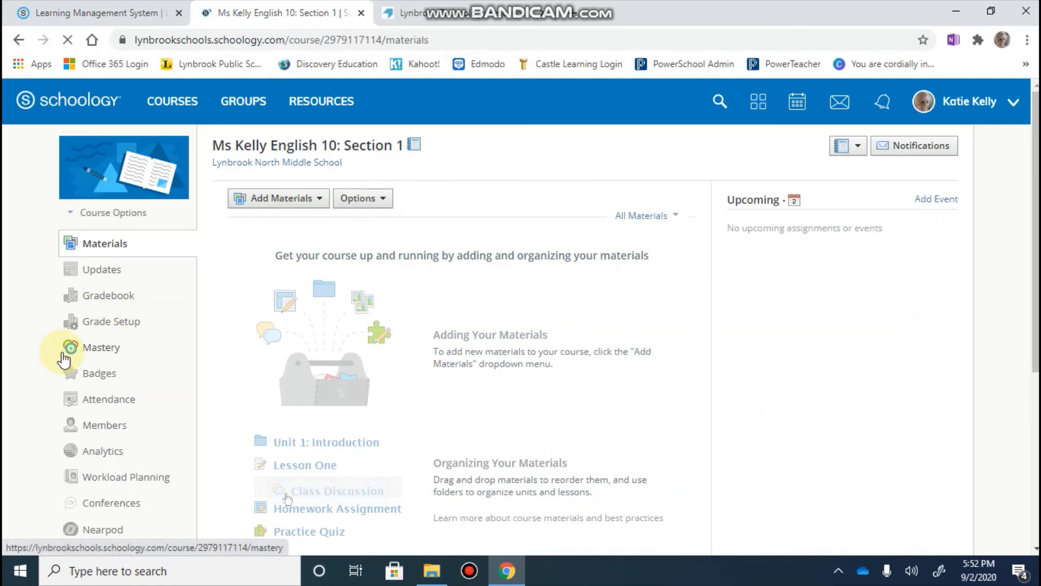
pyautogui.scroll(-4, 64, 358)
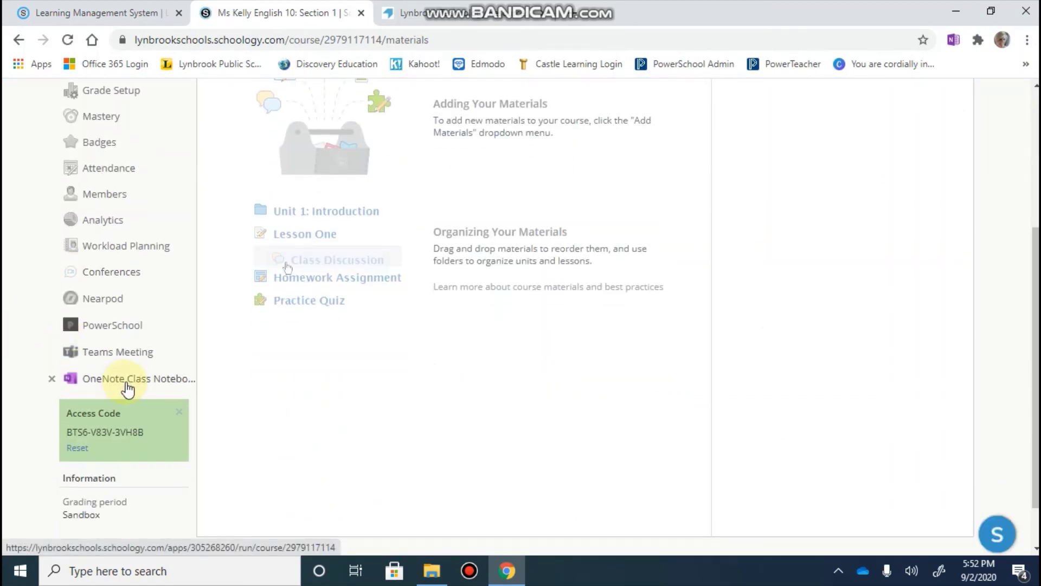
pyautogui.click(127, 384)
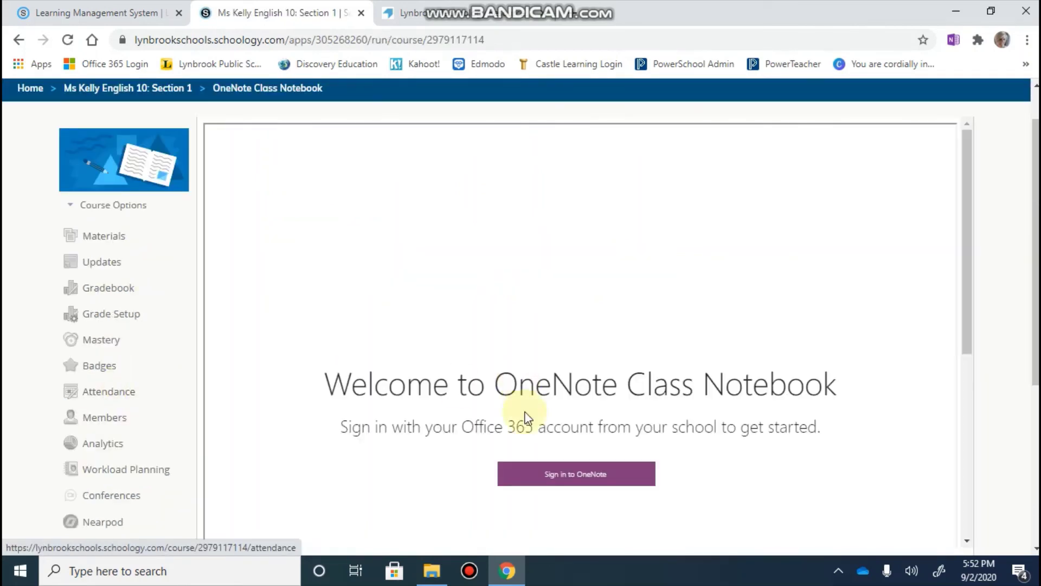
pyautogui.scroll(-2, 530, 422)
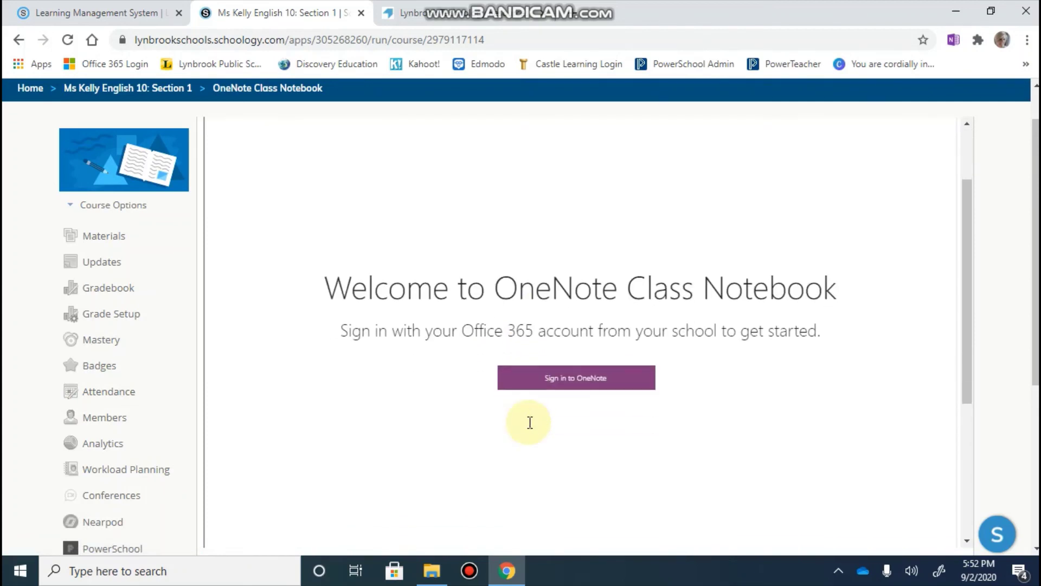
# - Sign in to OneNote and open the course's linked class notebook as the teacher, expanding the student's section group
pyautogui.click(598, 385)
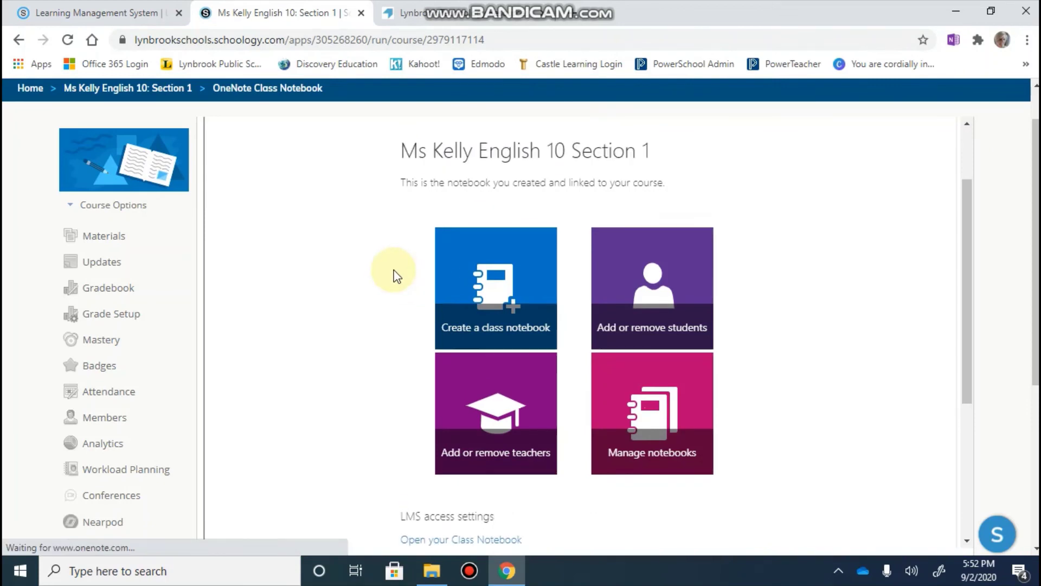
pyautogui.scroll(-1, 395, 274)
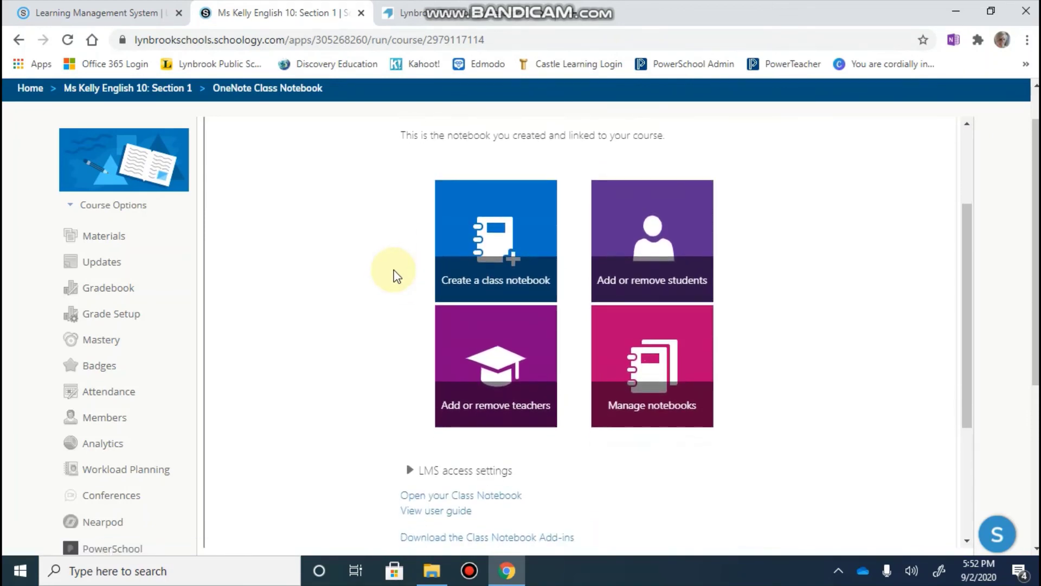
pyautogui.click(522, 350)
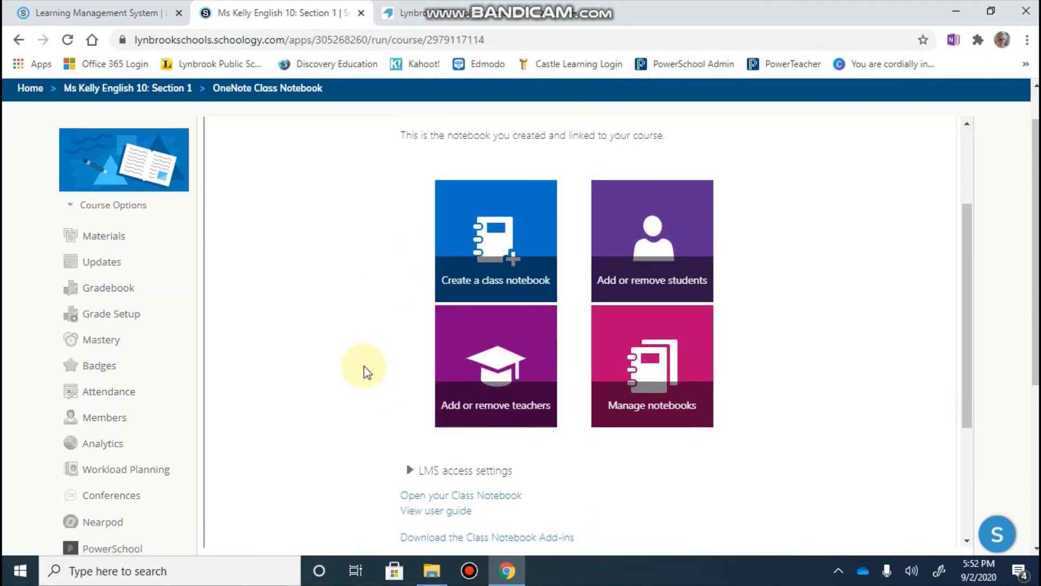
pyautogui.scroll(-2, 365, 367)
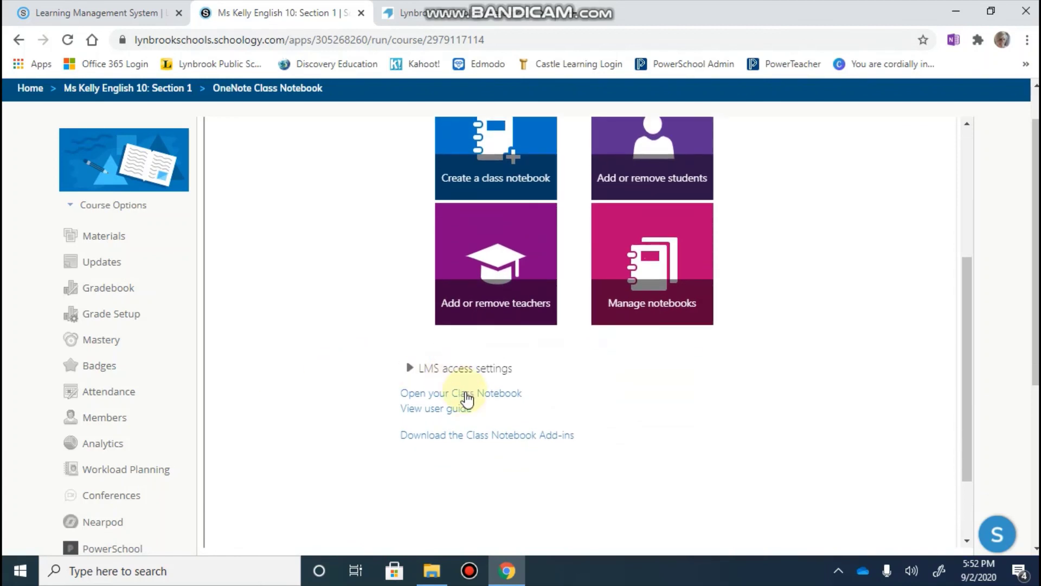
pyautogui.click(433, 393)
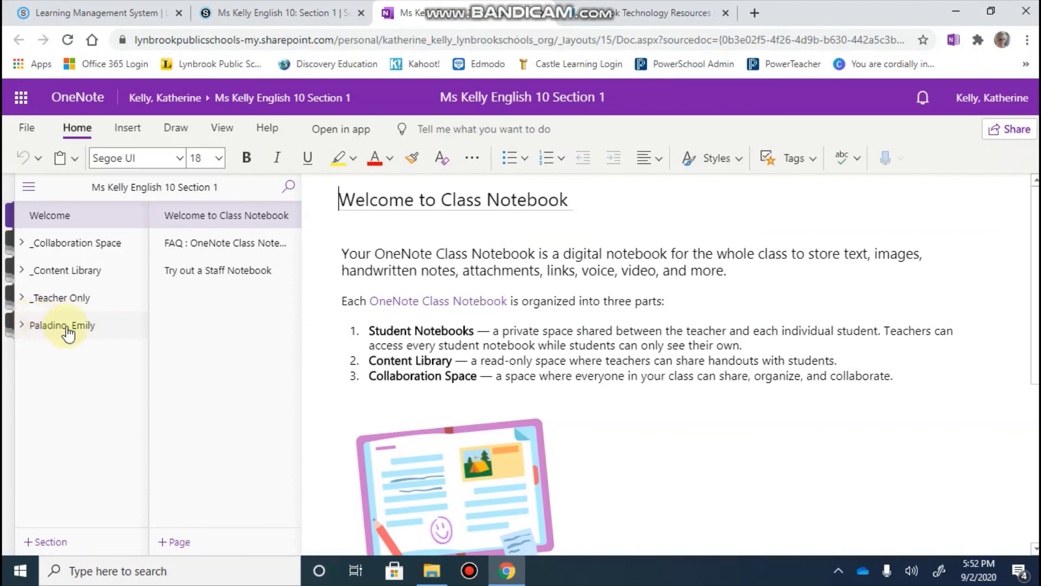
pyautogui.click(23, 326)
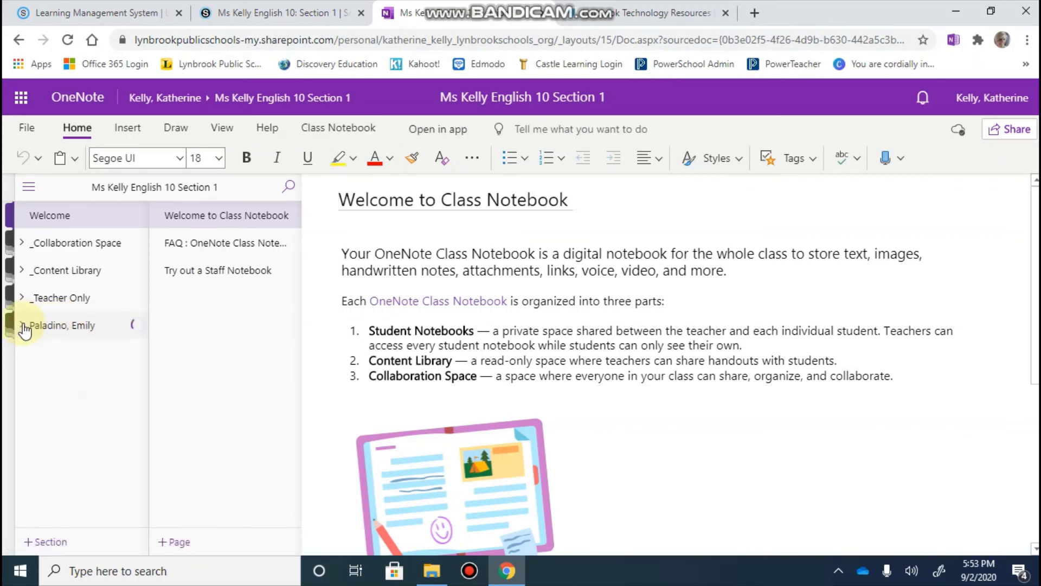